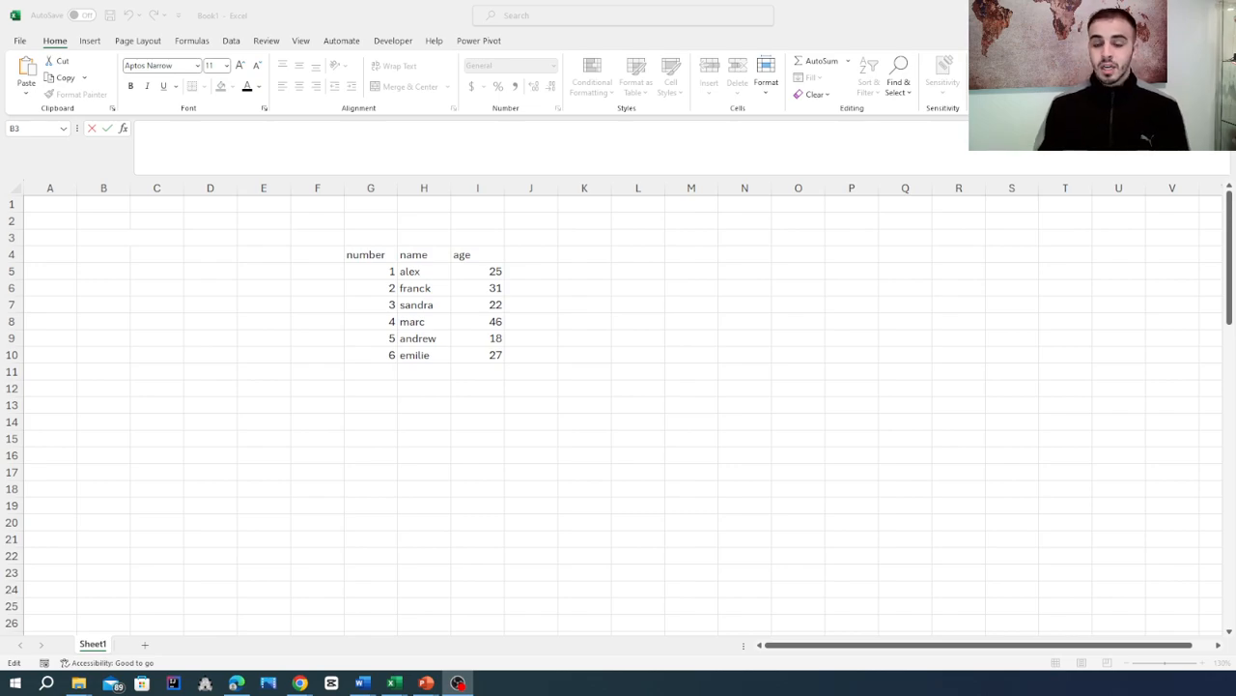
- Enter =VLOOKUP(1,G5:I10,2) in cell B4 to return the name for number 1
key("Escape")
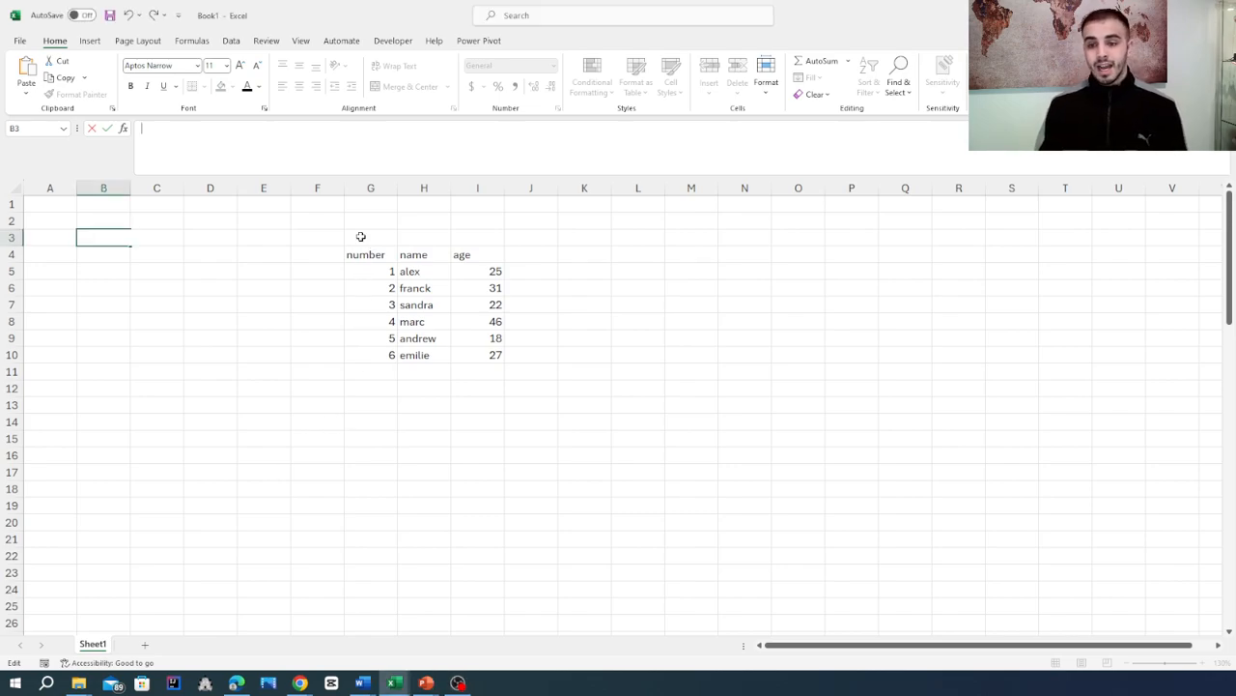
left_click(241, 275)
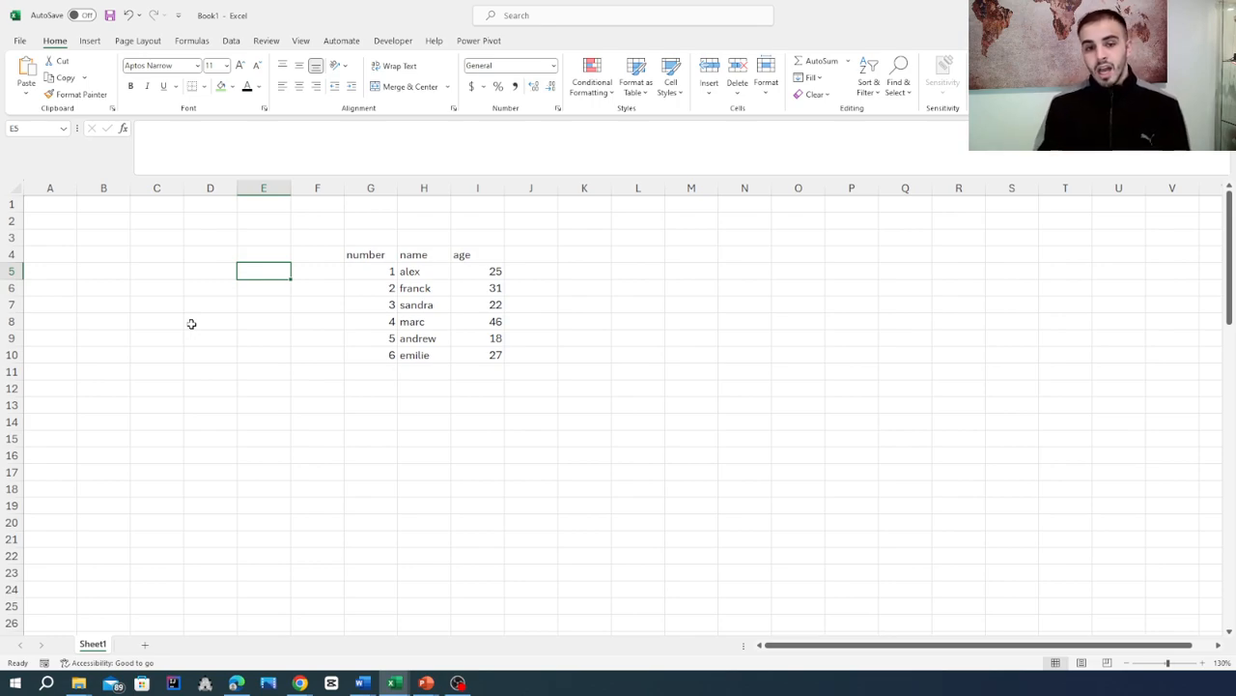
left_click(102, 251)
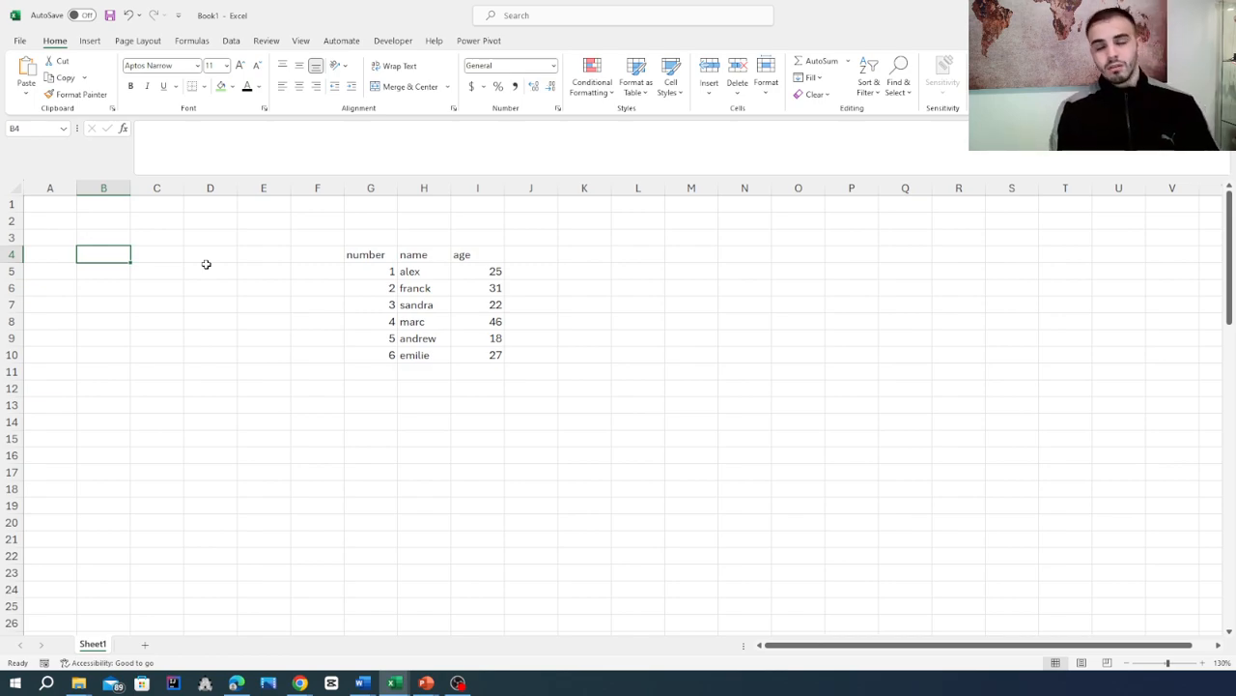
type("=")
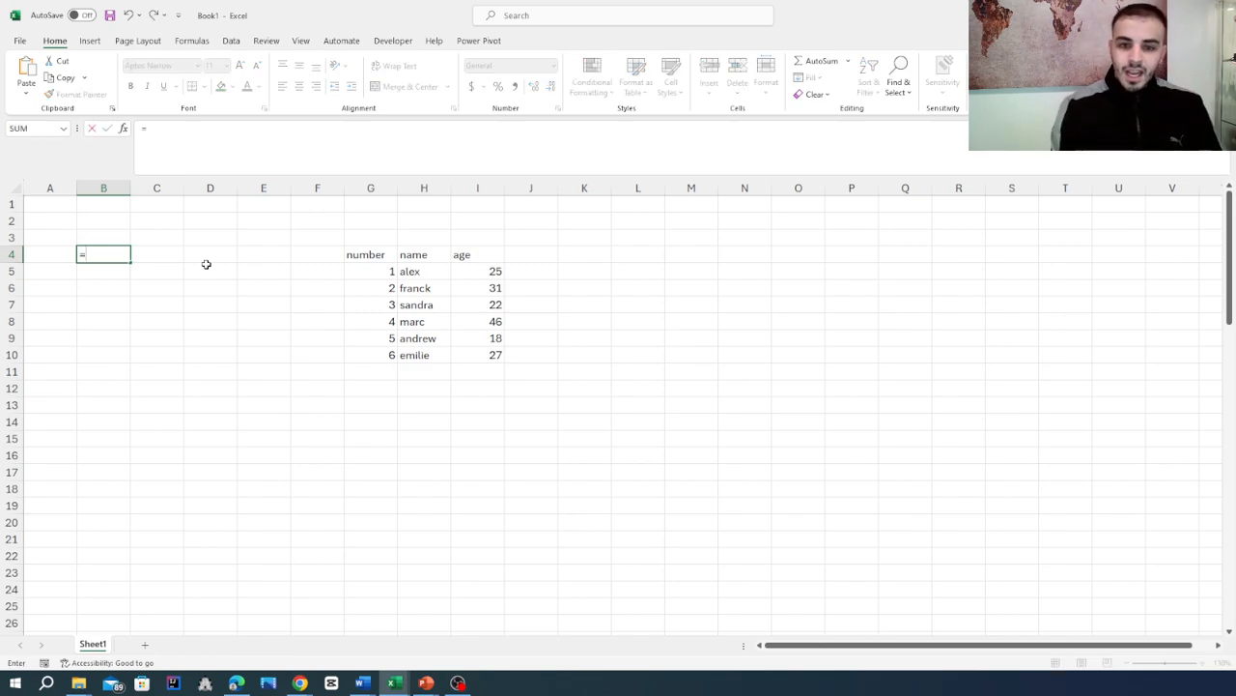
type("vl")
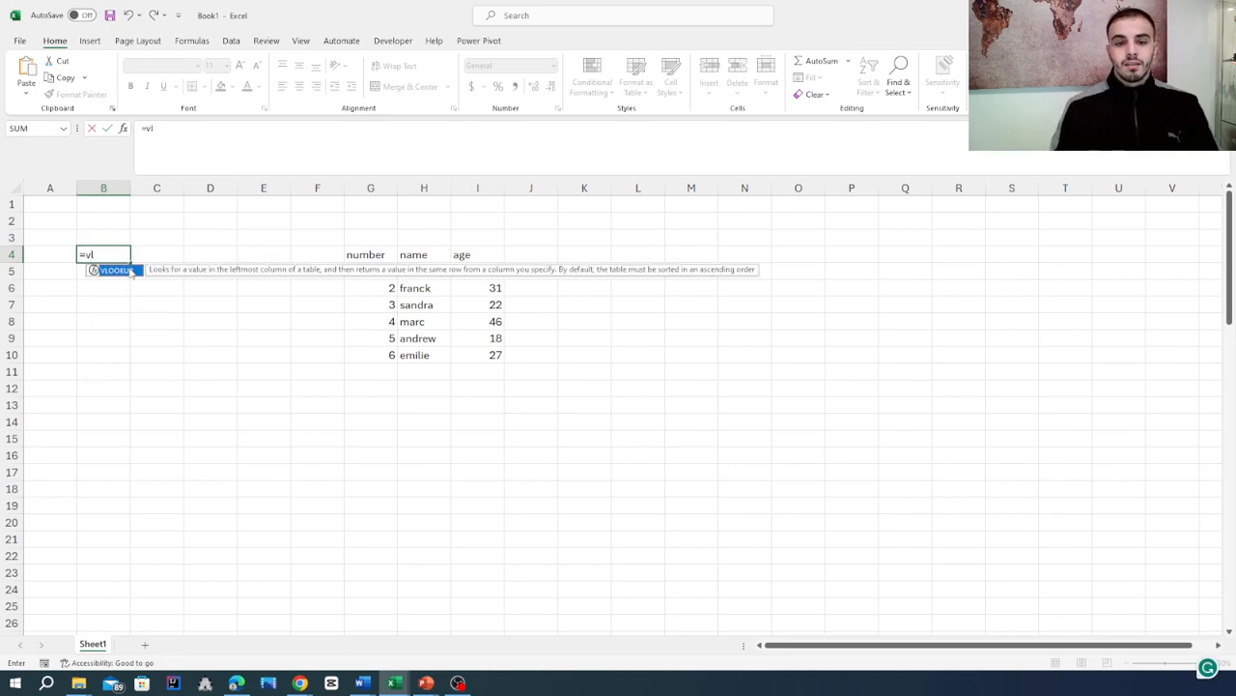
key("Tab")
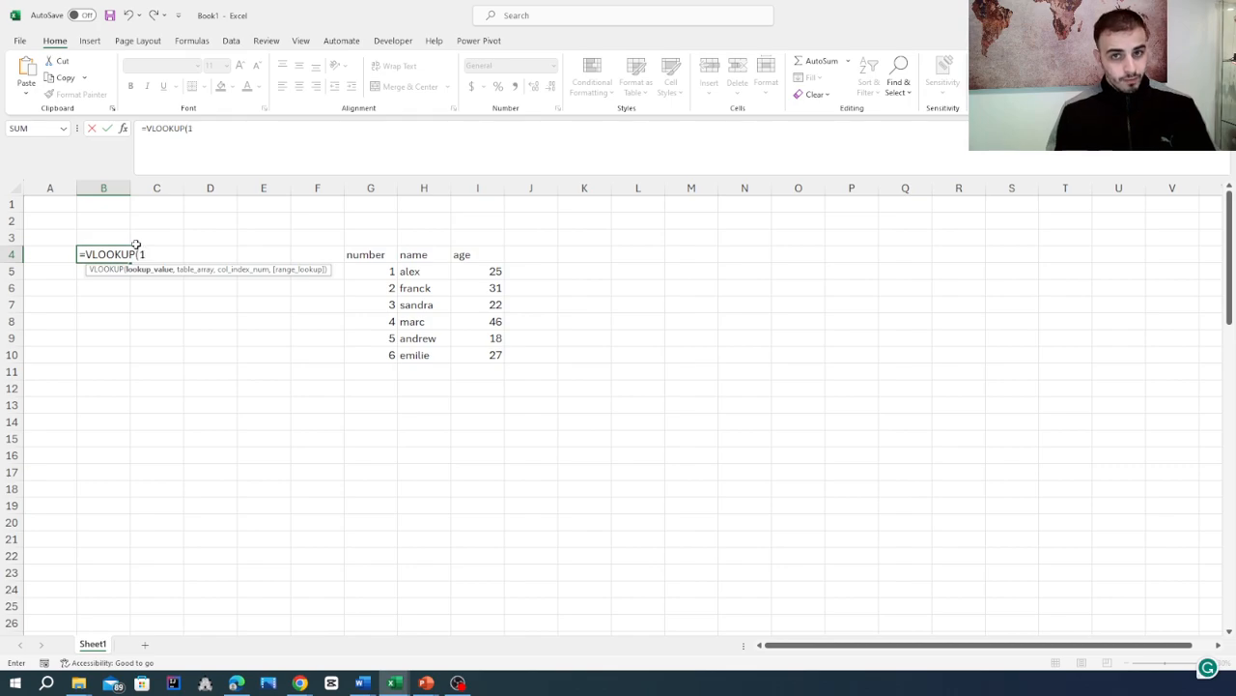
type("1,")
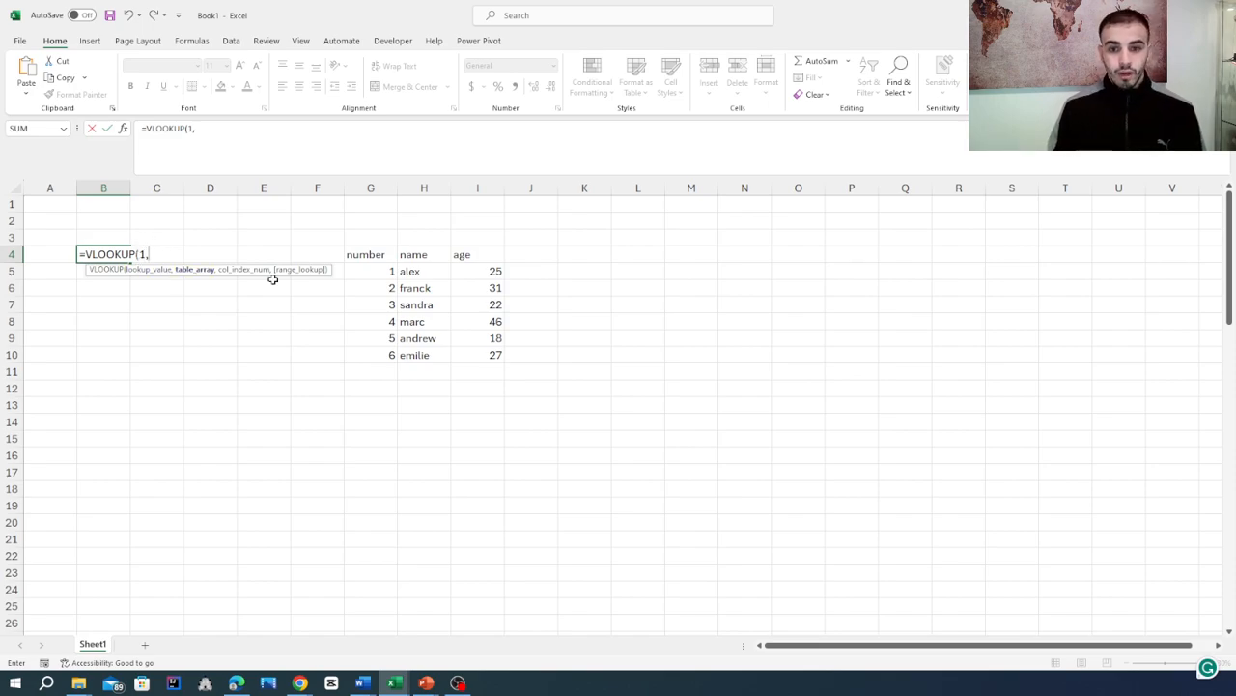
left_click_drag(367, 271, 499, 359)
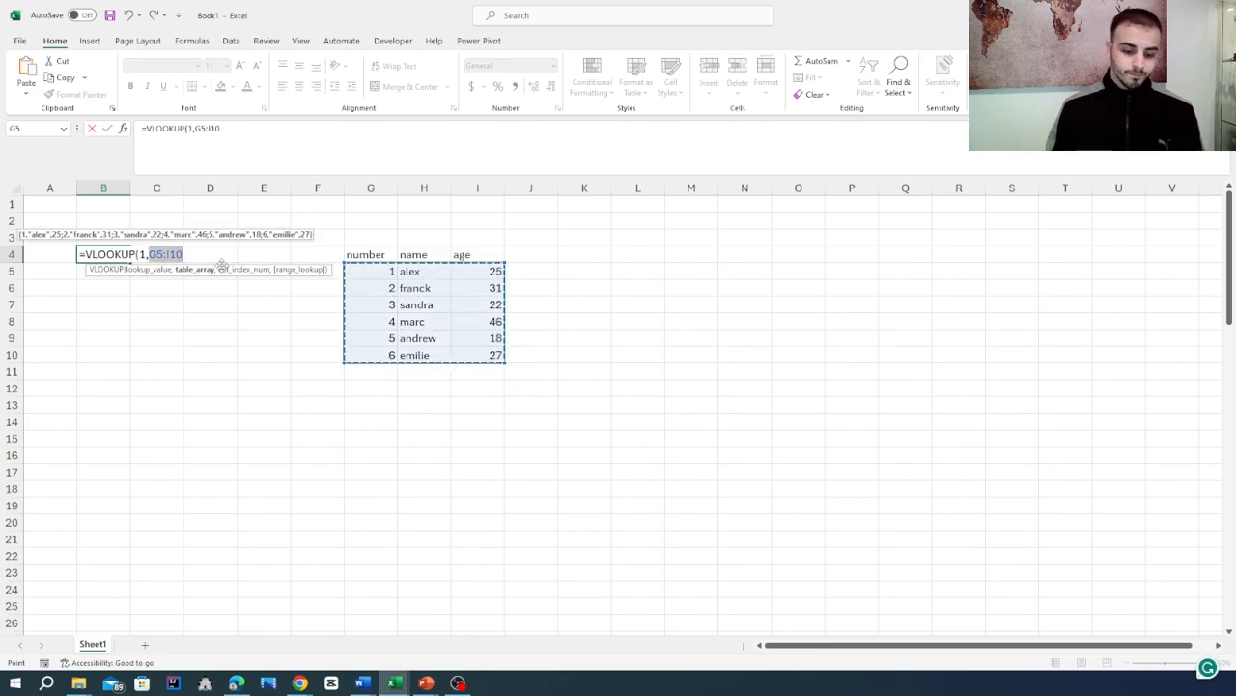
type(",")
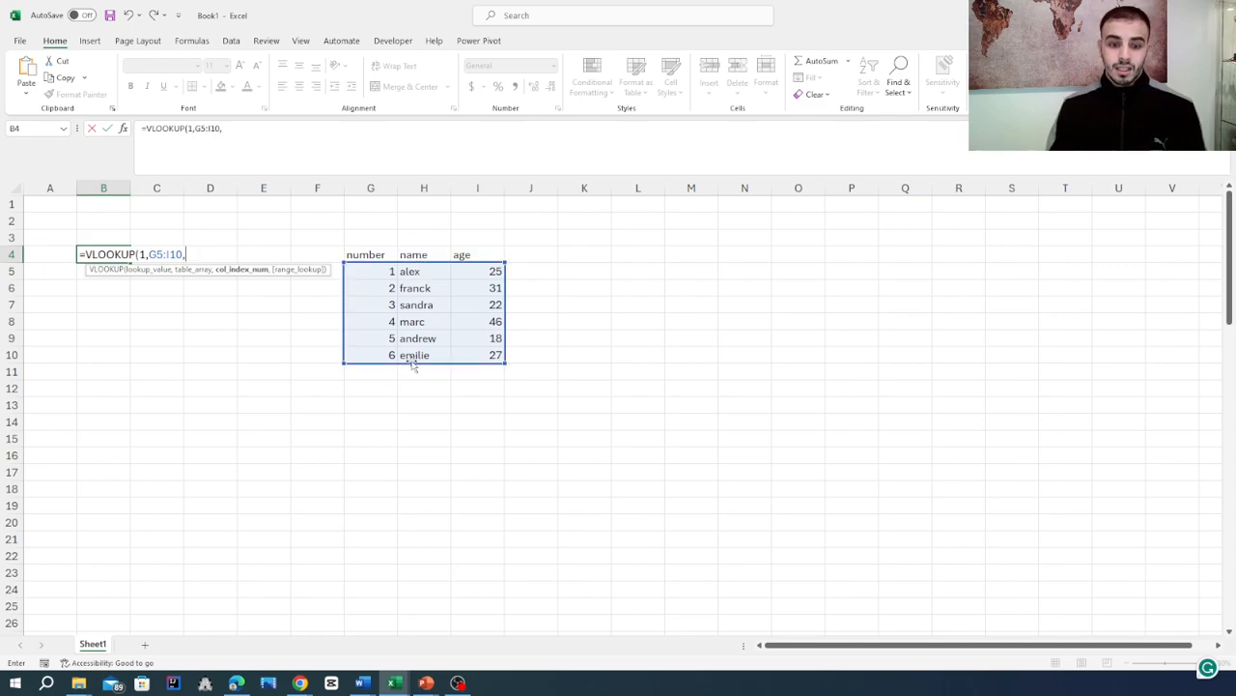
type("2")
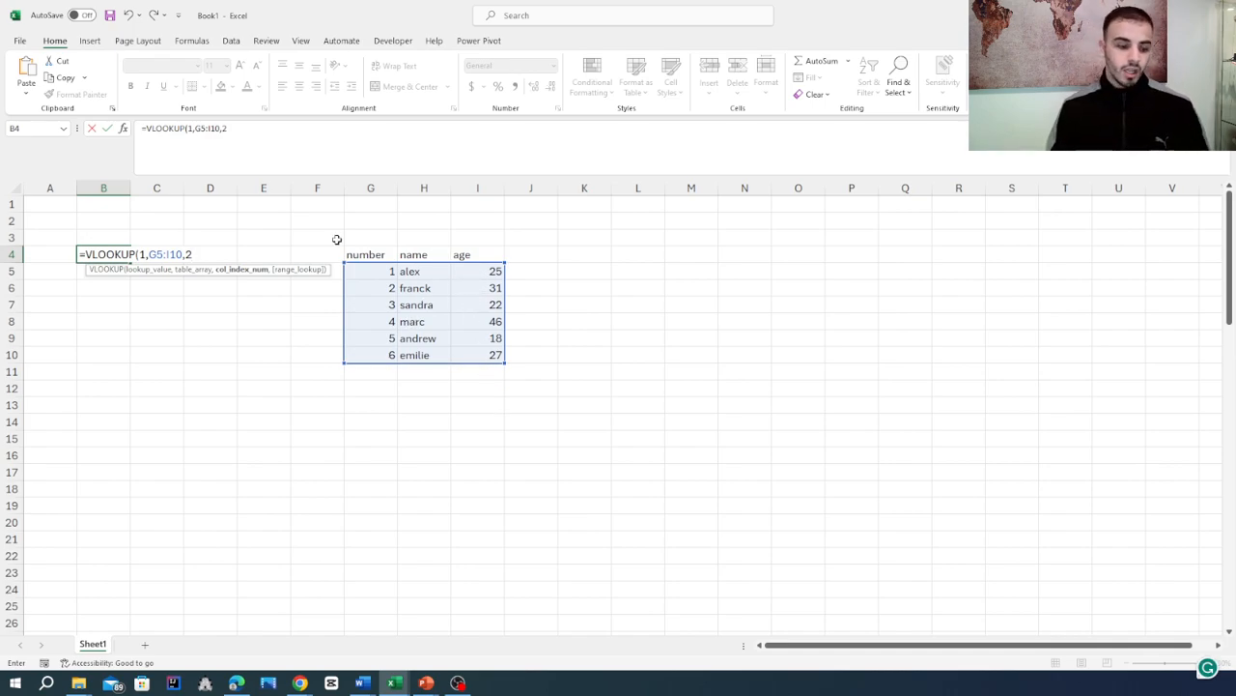
type(")")
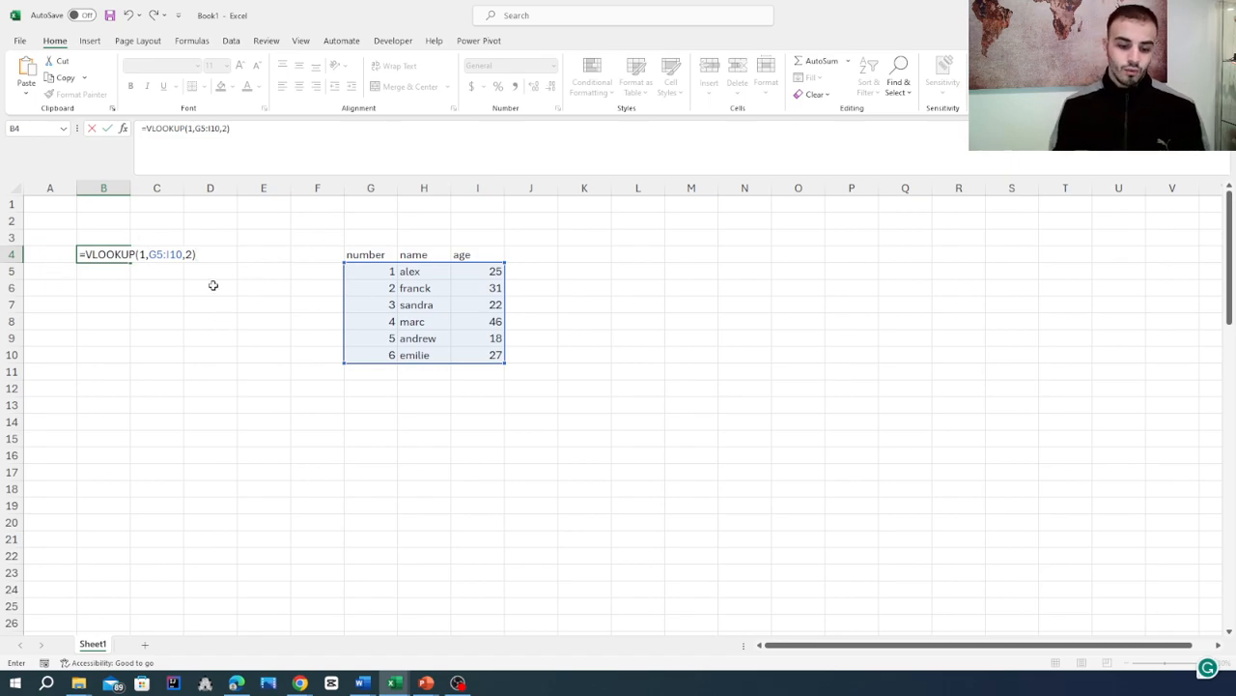
key("Return")
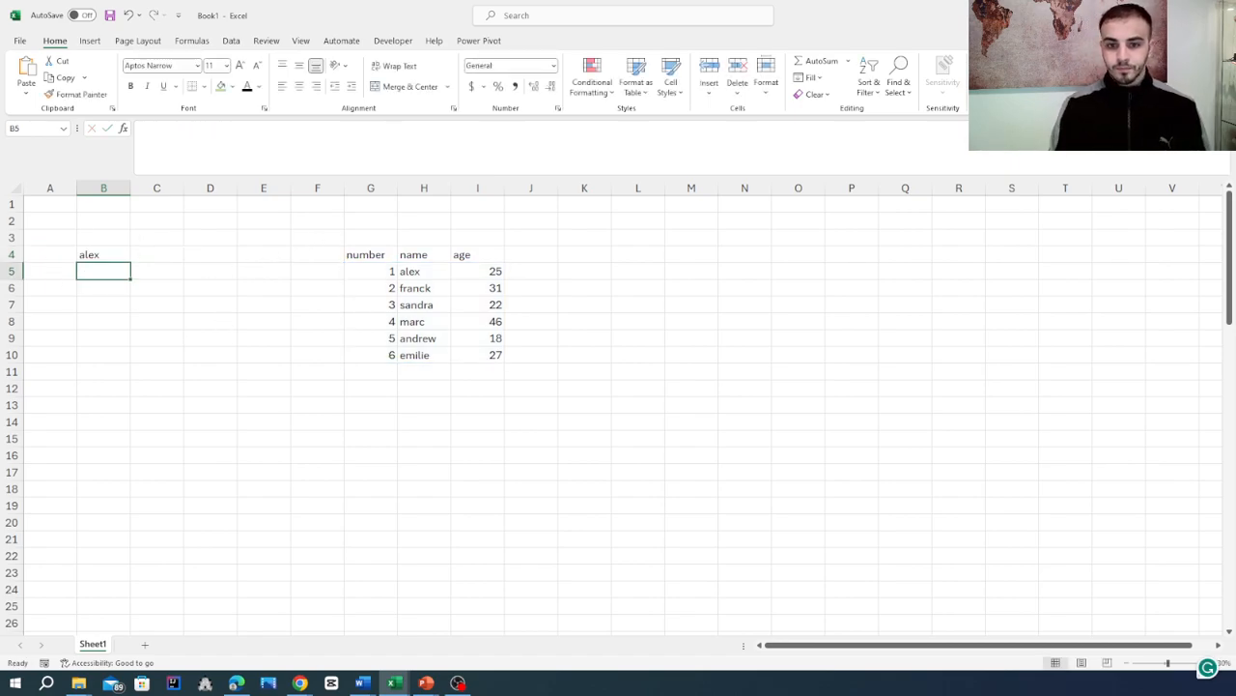
- Set the column index of the VLOOKUP formula in B4 to 3 and compare its result with the age in I5
left_click(114, 250)
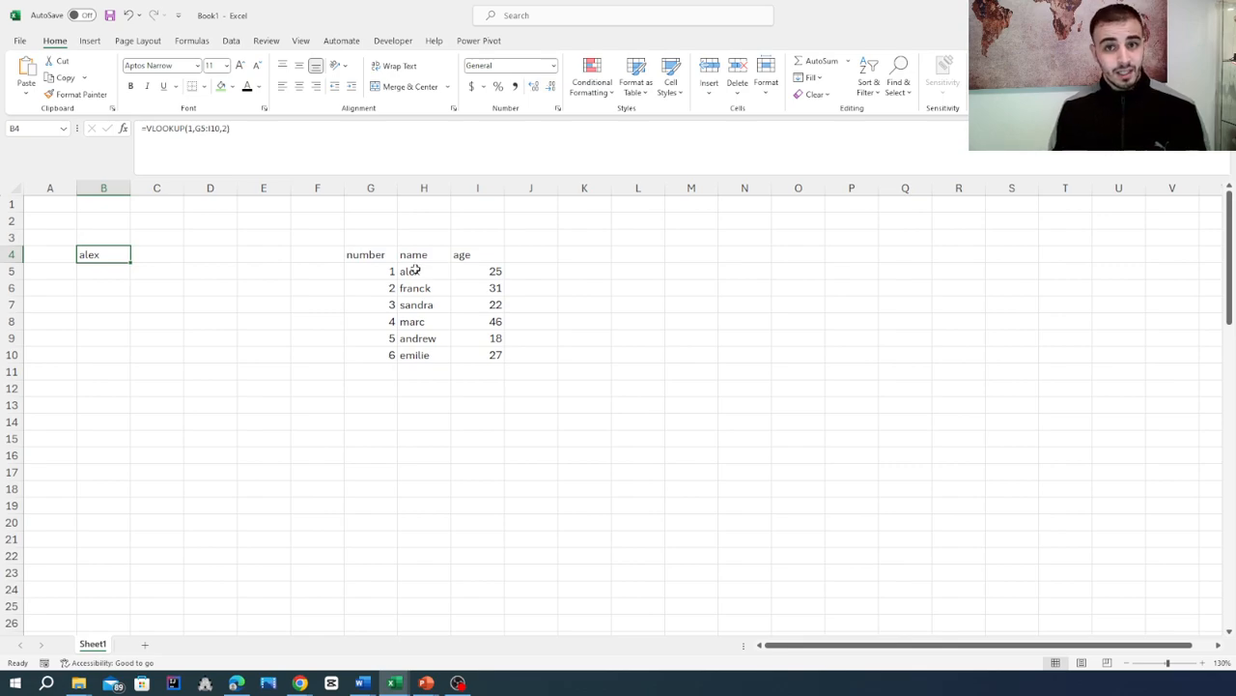
double_click(94, 259)
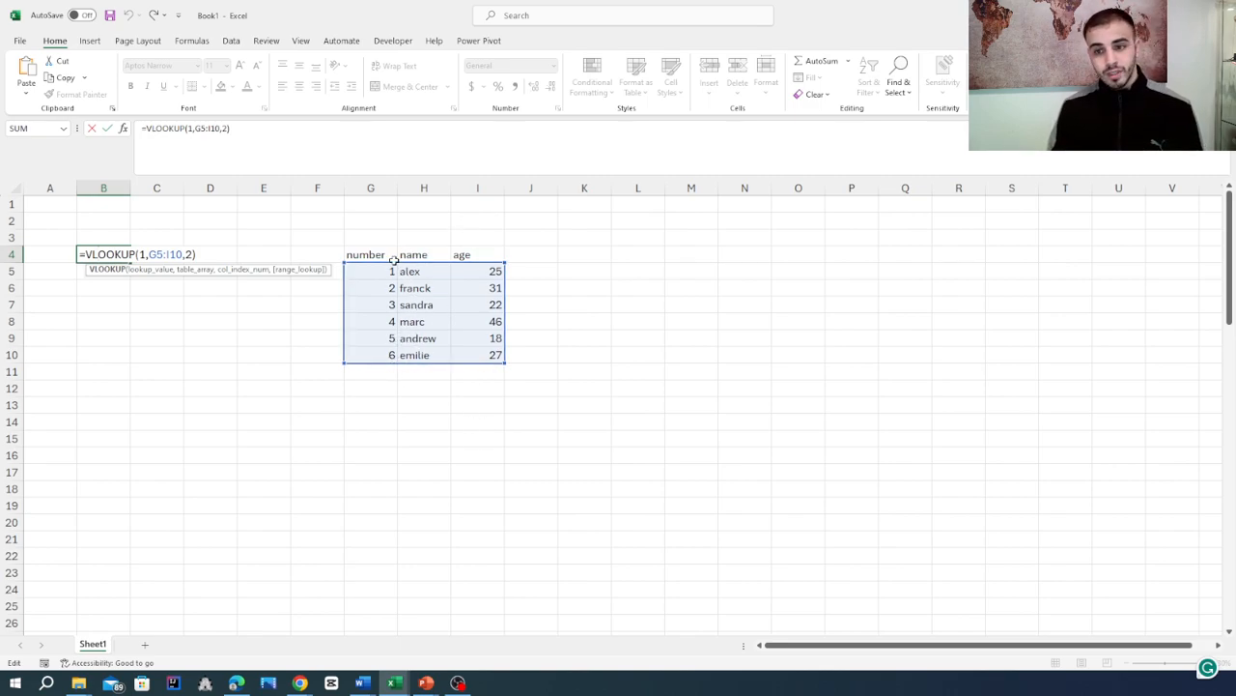
key("Return")
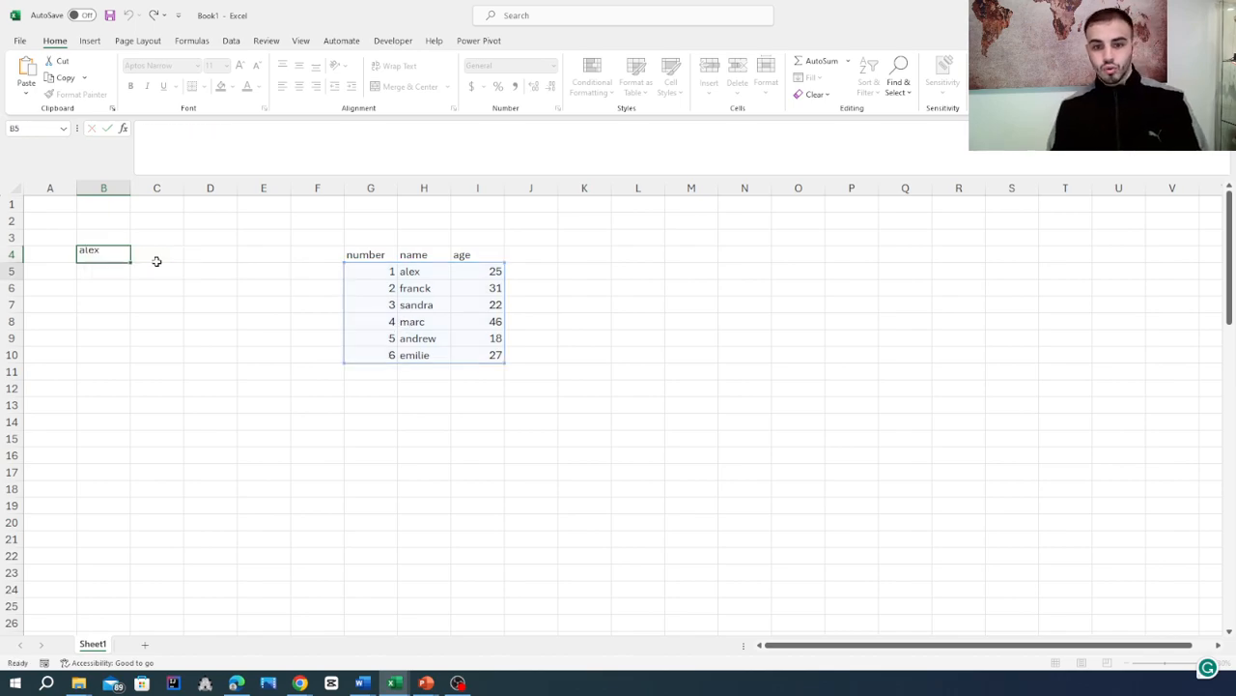
left_click(98, 257)
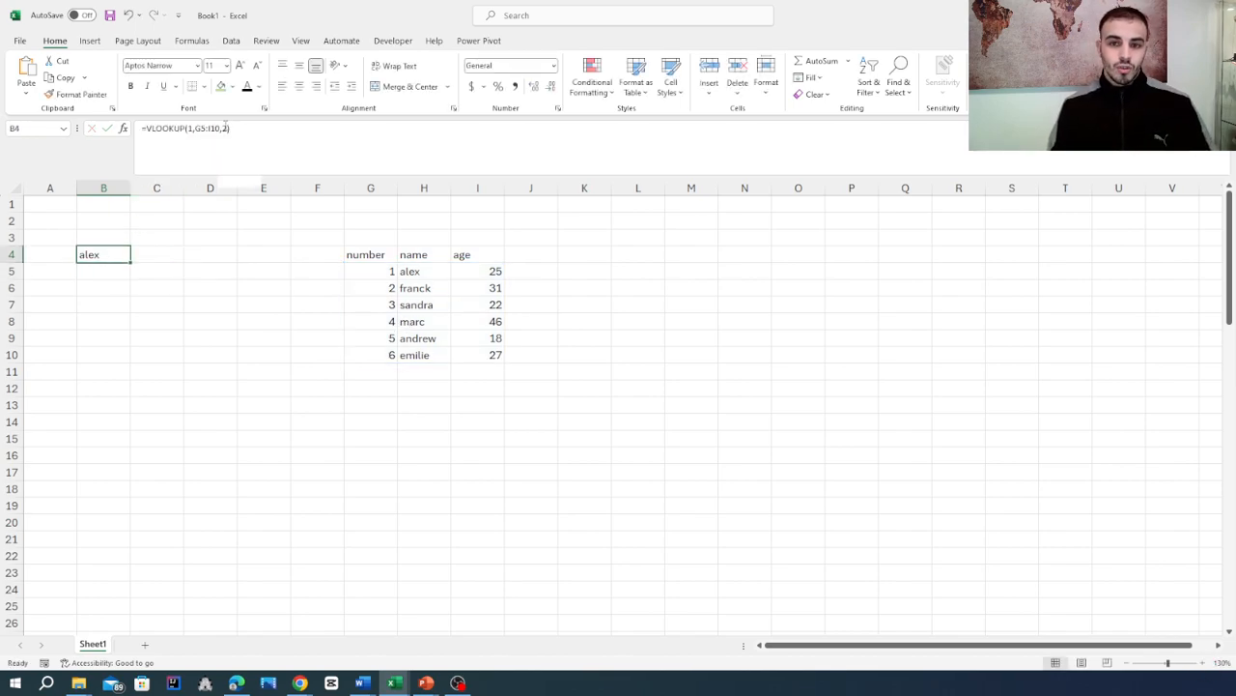
left_click(324, 140)
key("Delete")
type("3")
key("Return")
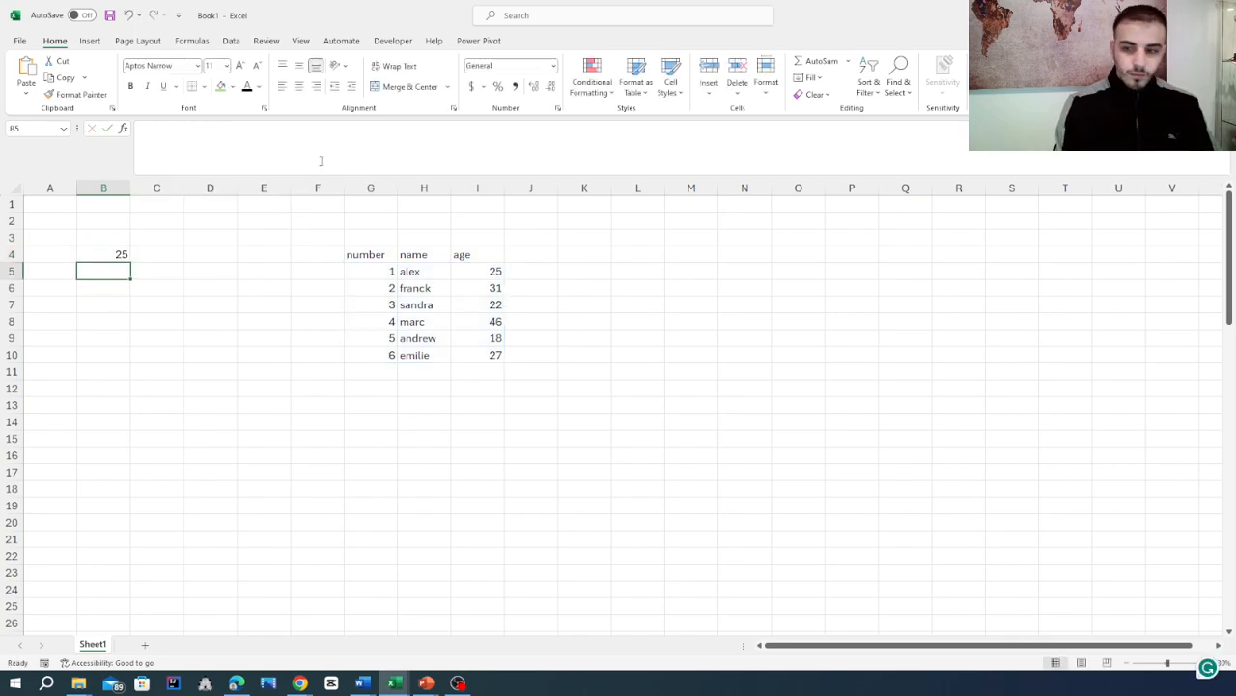
left_click(478, 268)
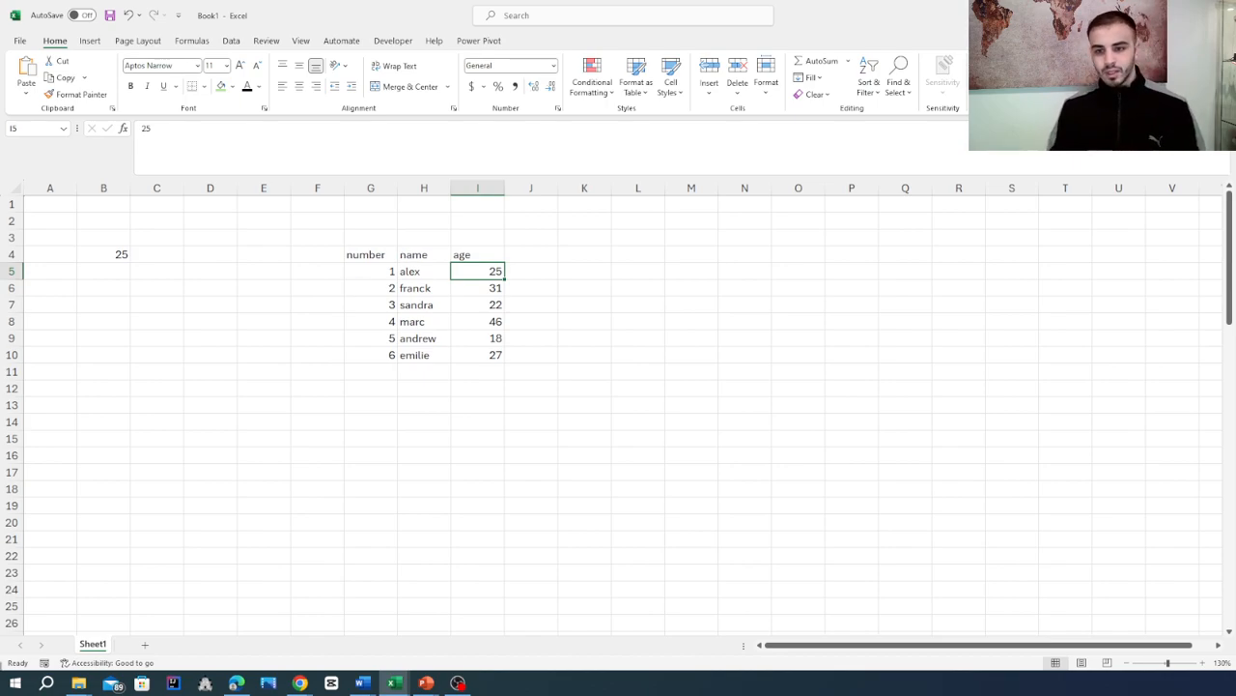
left_click(102, 252)
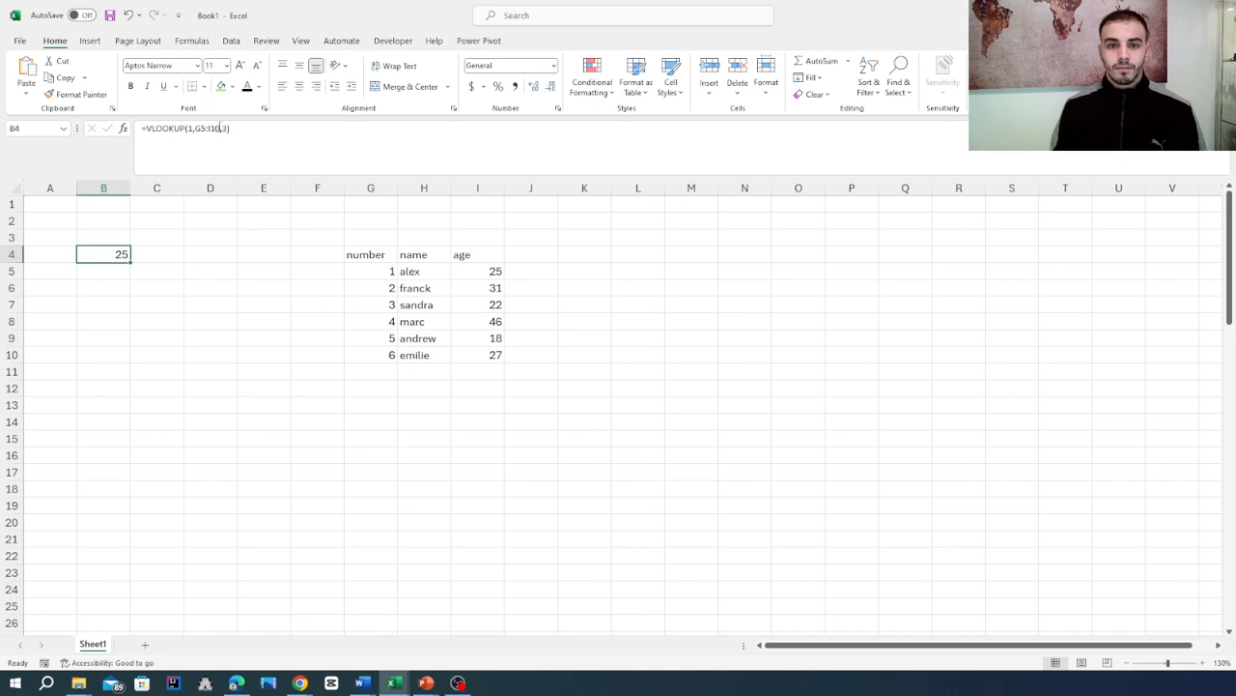
left_click(193, 128)
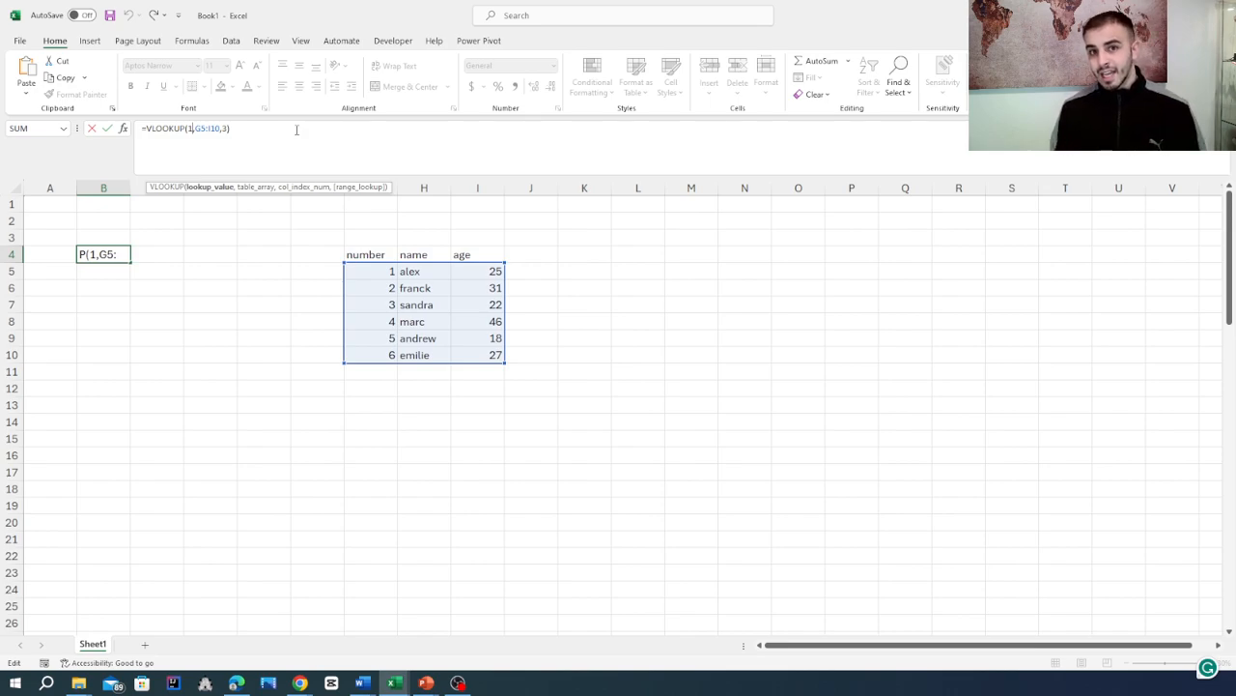
key("Return")
- Fill cell B7 with light green and enter 3 in it as the lookup number
left_click(121, 303)
left_click(220, 86)
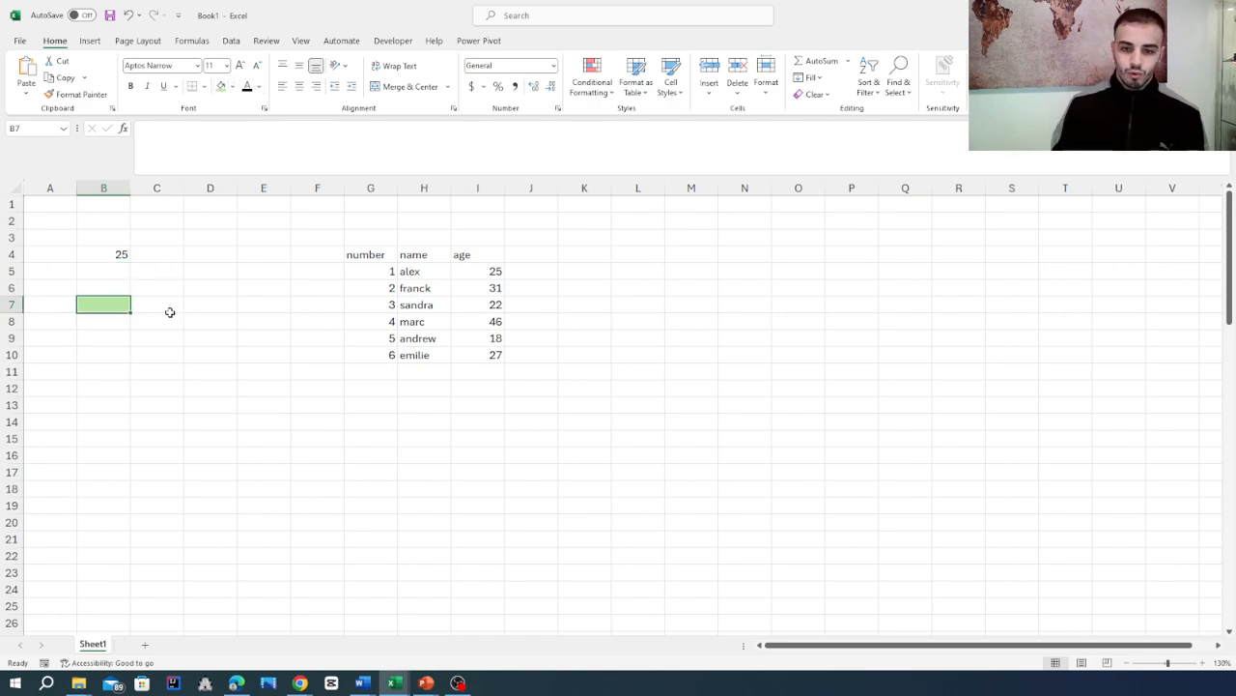
left_click(170, 312)
left_click(107, 304)
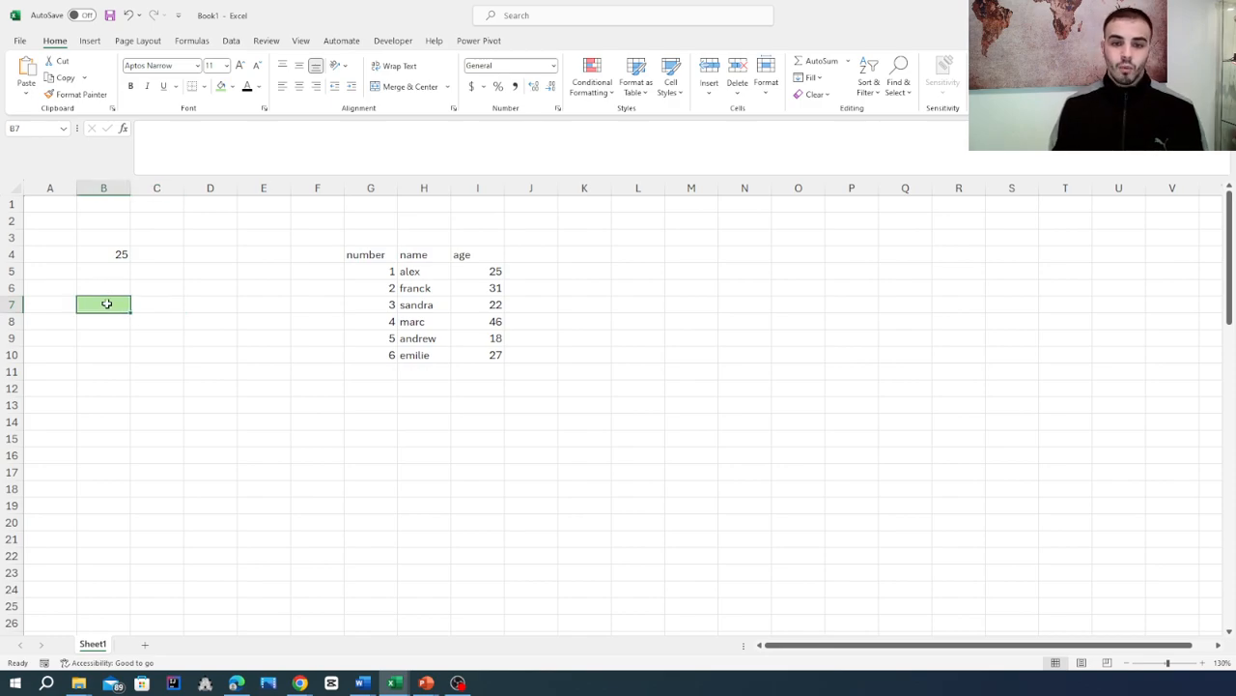
type("3")
key("Tab")
- Clear cell B4 and enter =VLOOKUP(B7,G5:I10,2) so the name is looked up from the number in B7
left_click(119, 254)
key("Delete")
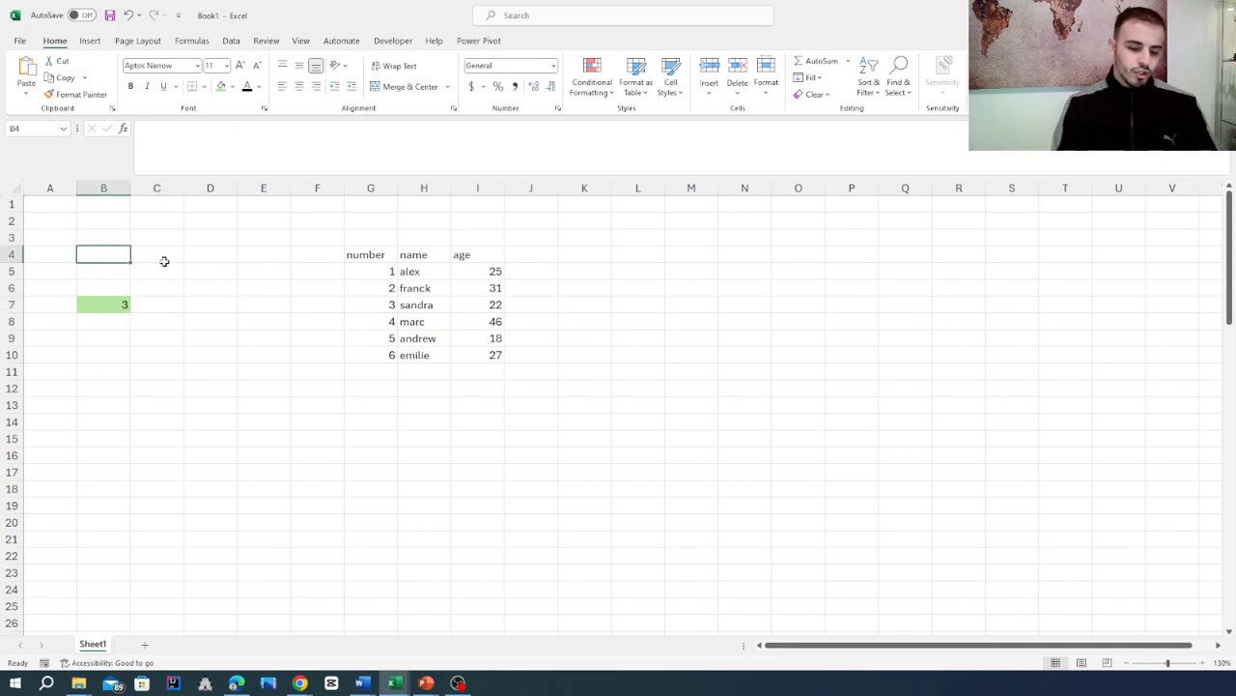
type("=")
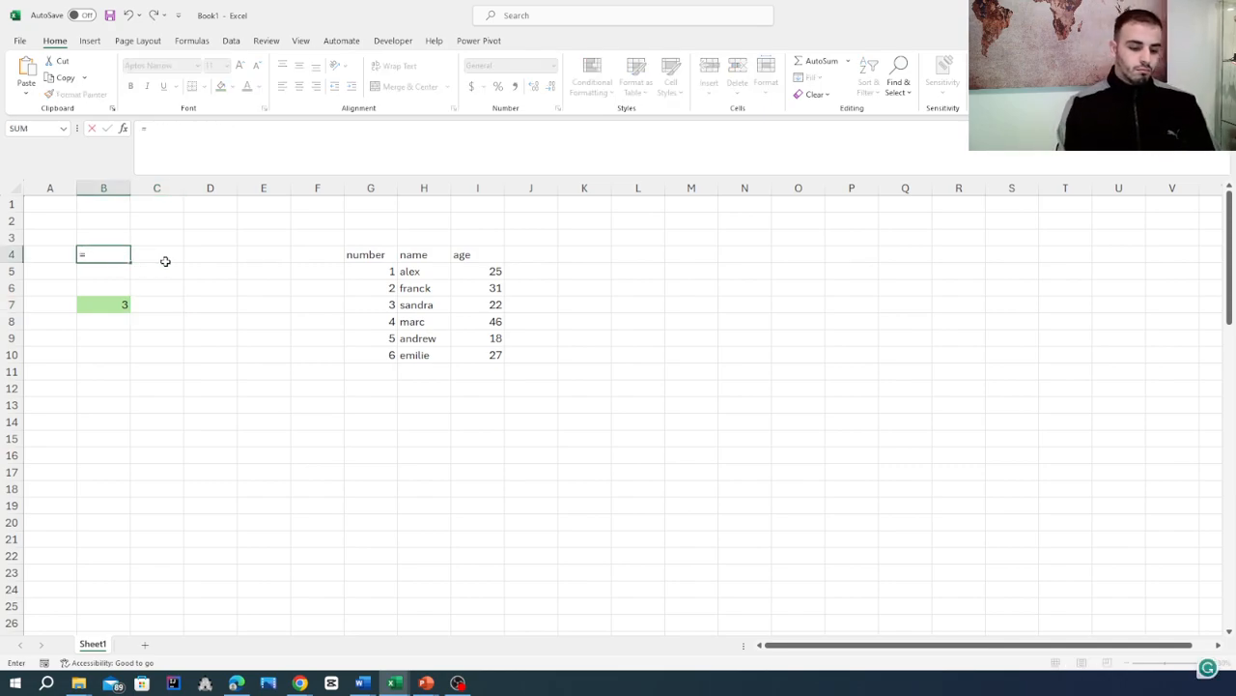
type("vlo")
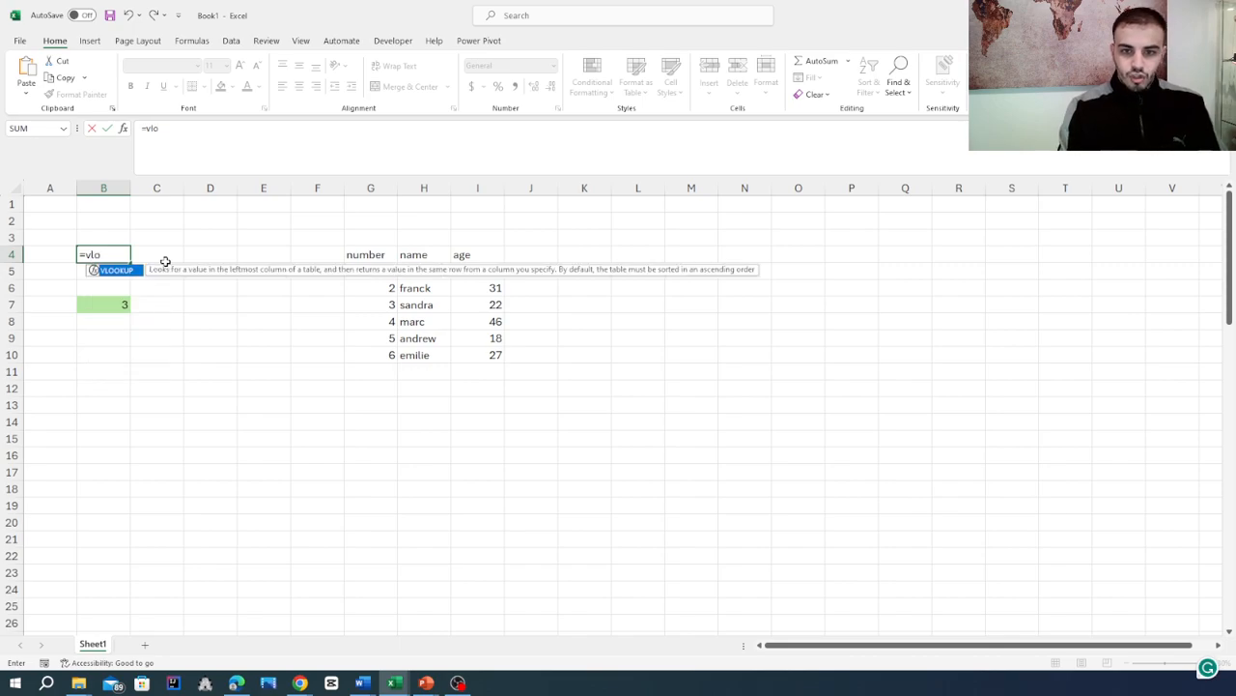
double_click(132, 274)
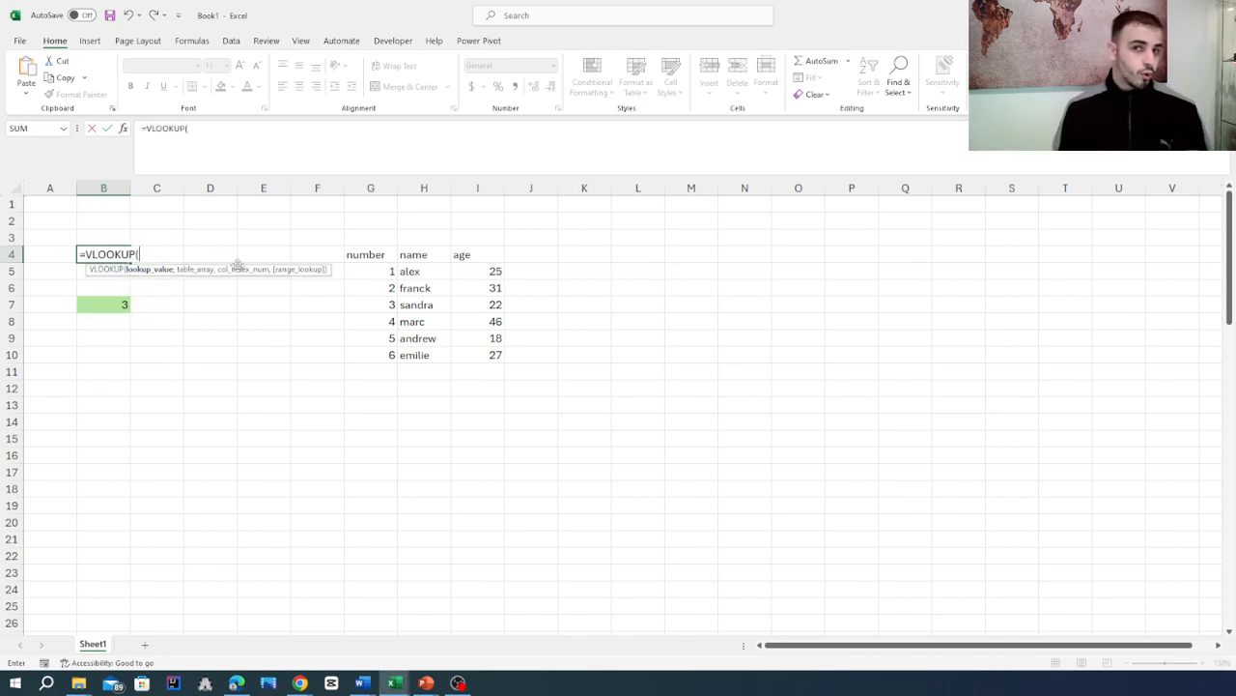
left_click(107, 307)
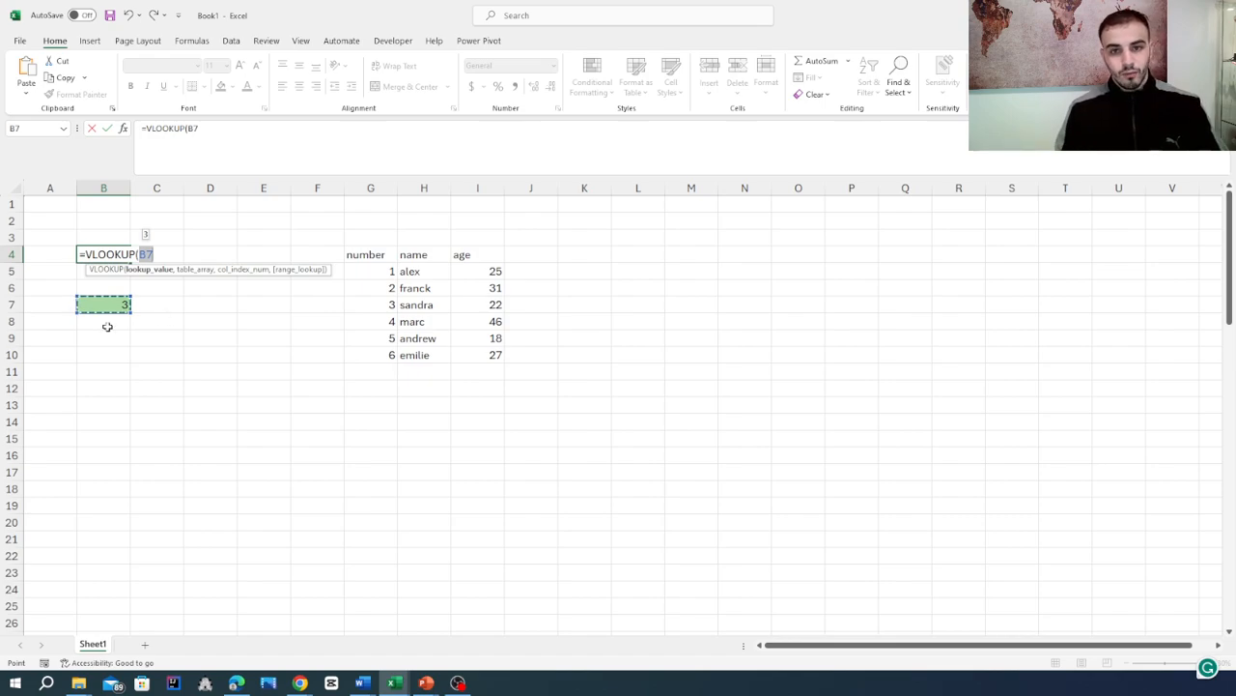
type(",")
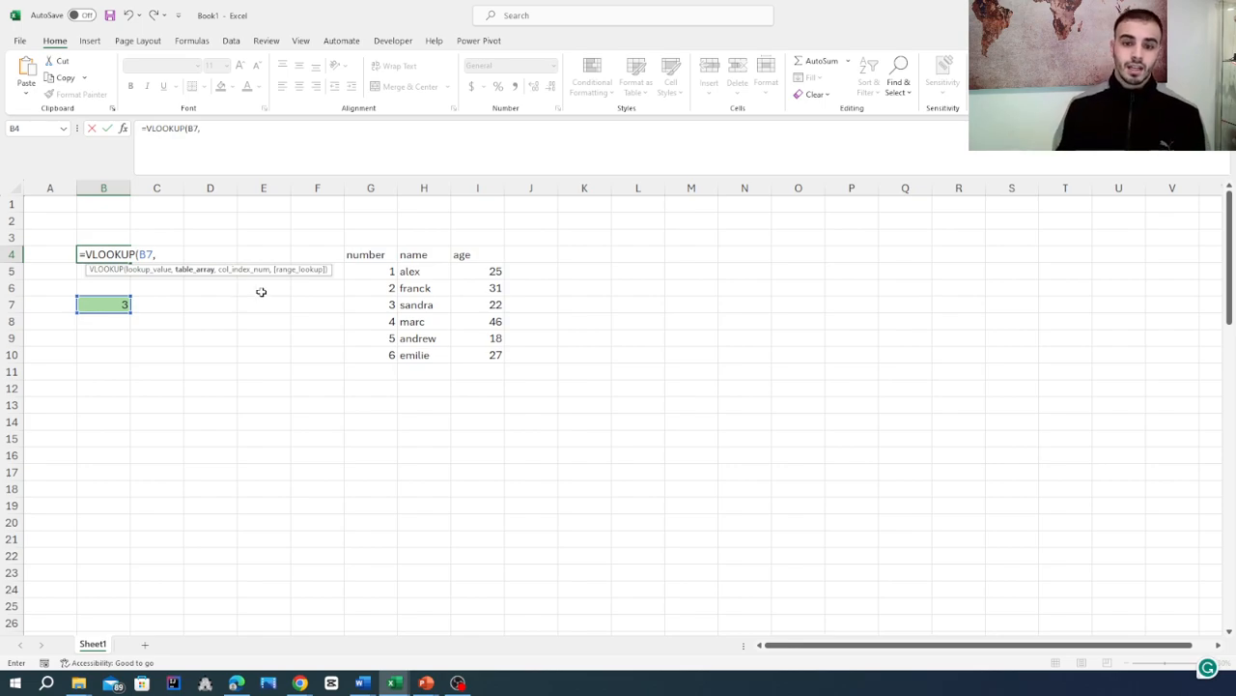
left_click_drag(385, 271, 489, 365)
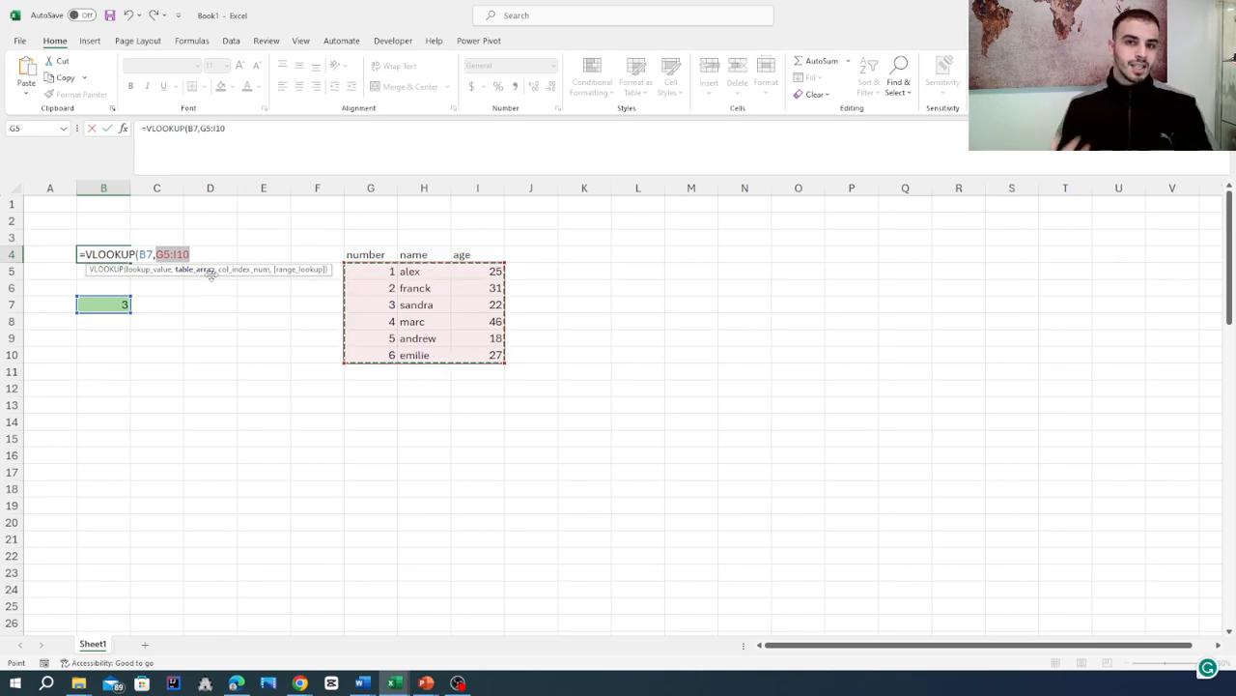
type(",")
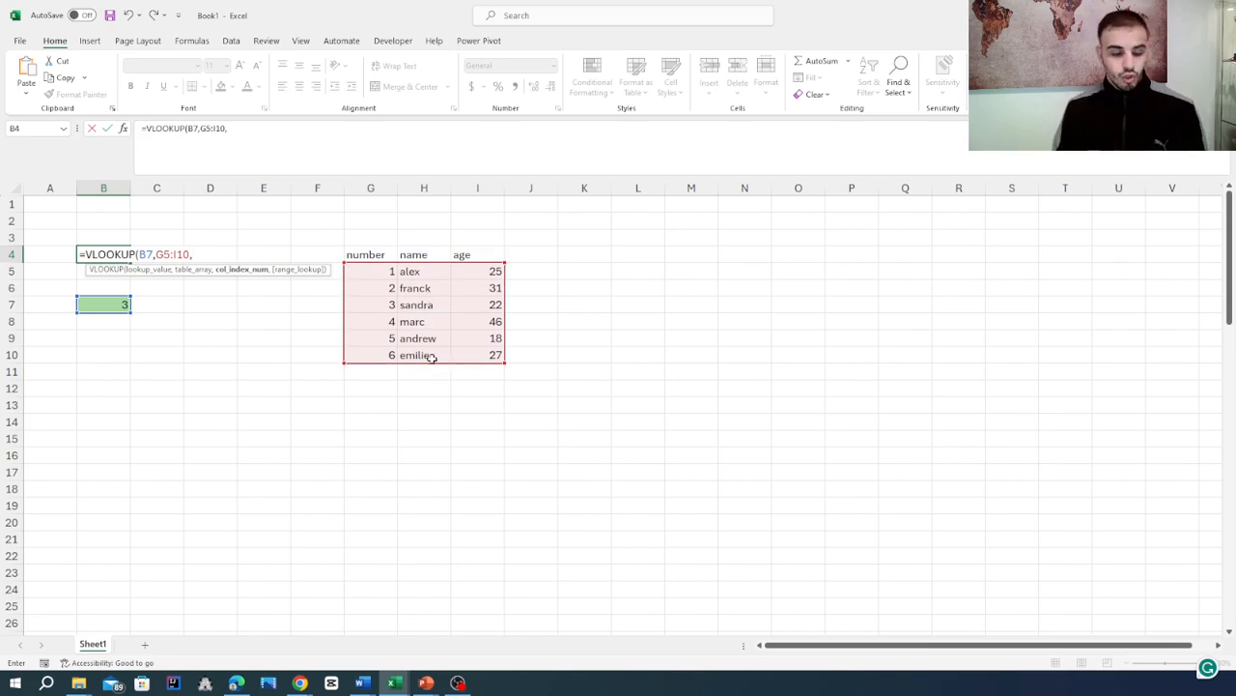
type("2")
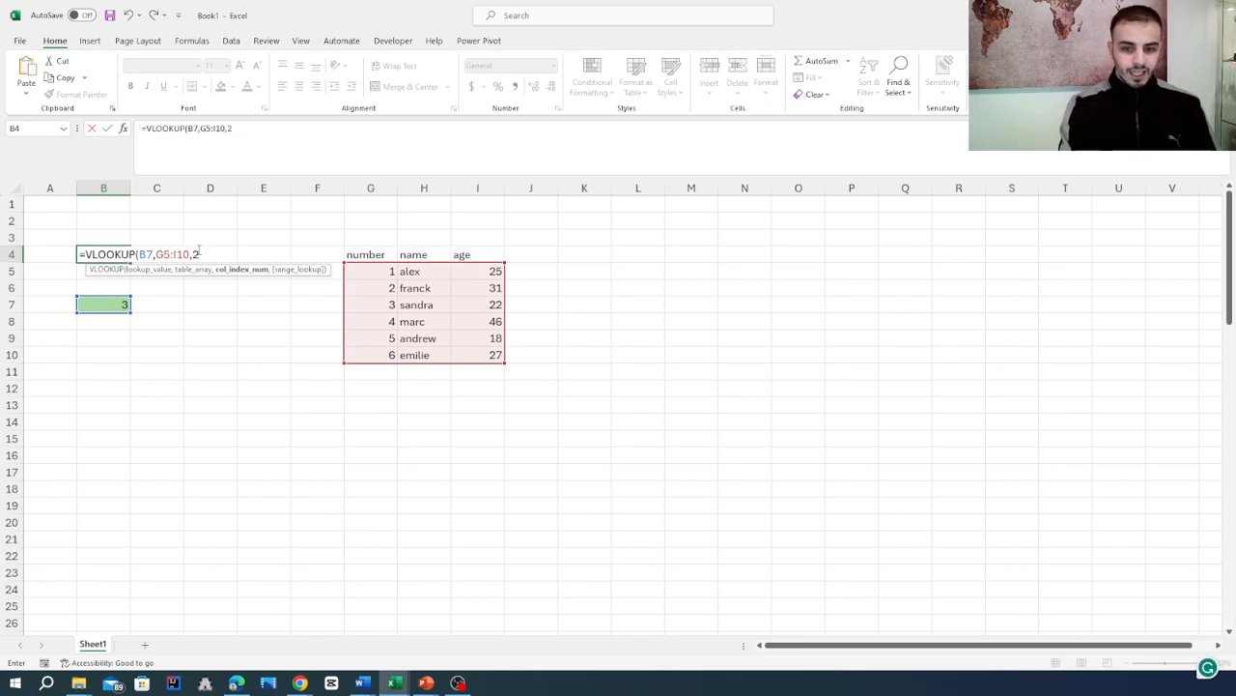
type(")")
key("Return")
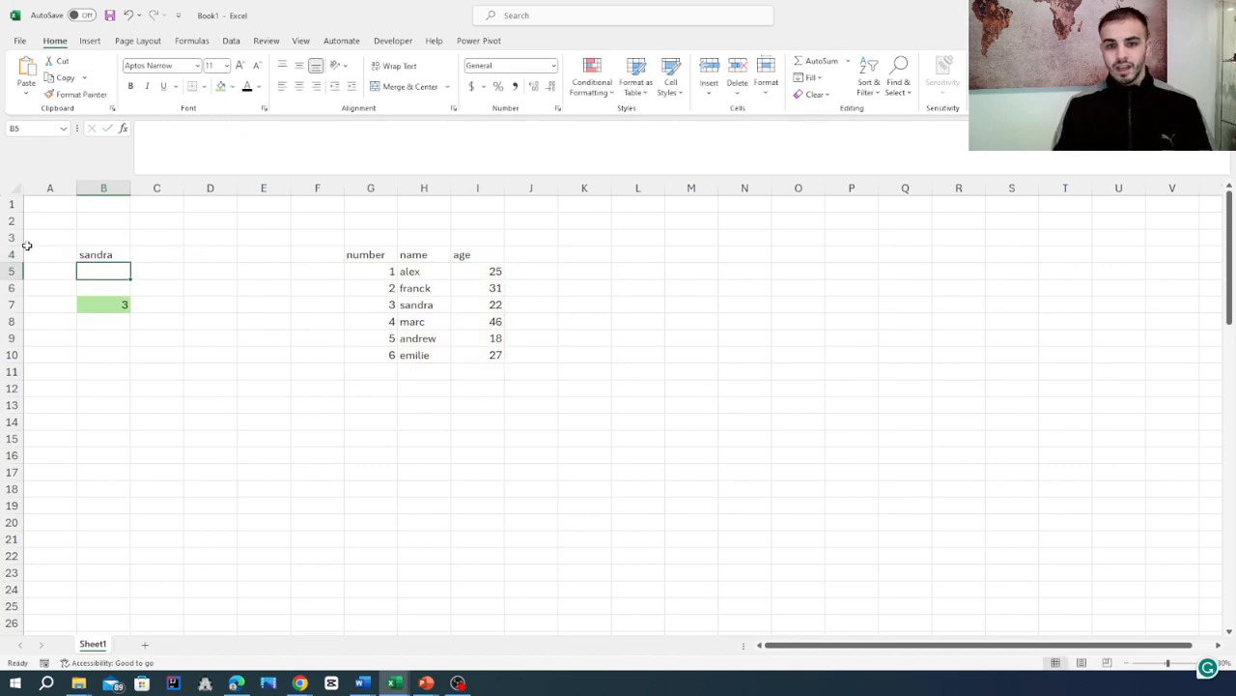
- Test the lookup by changing the number in B7 first to 2 and again to 5
left_click(86, 254)
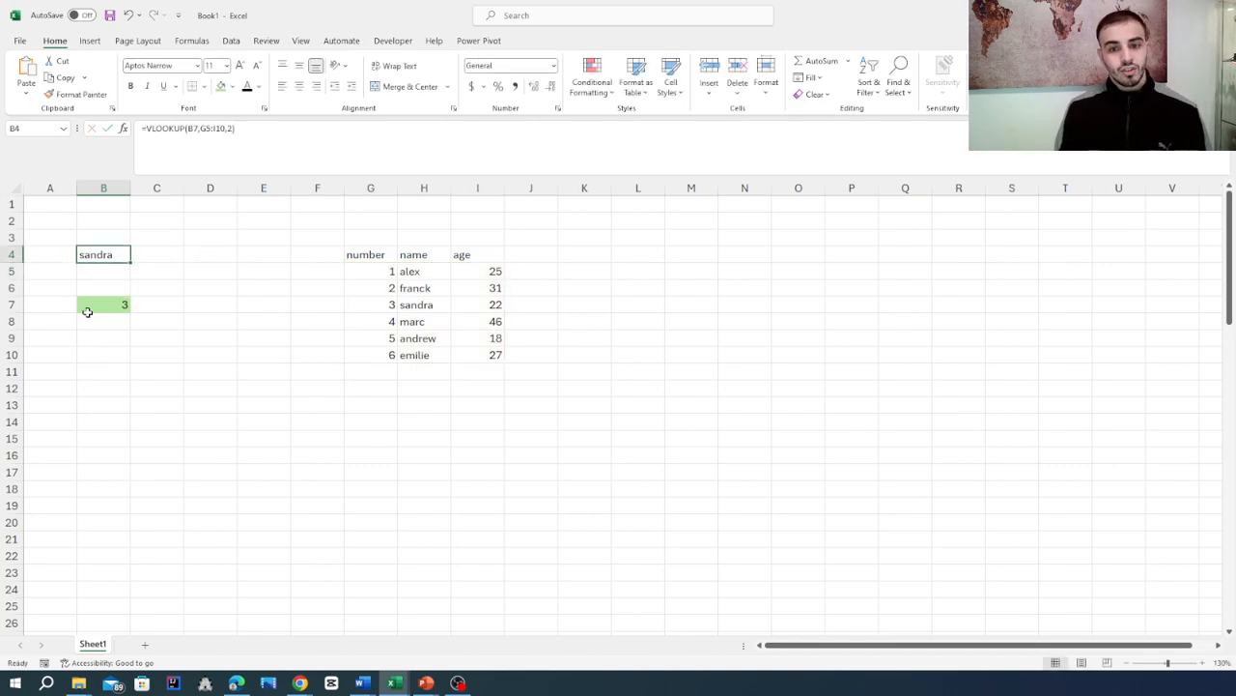
left_click(87, 311)
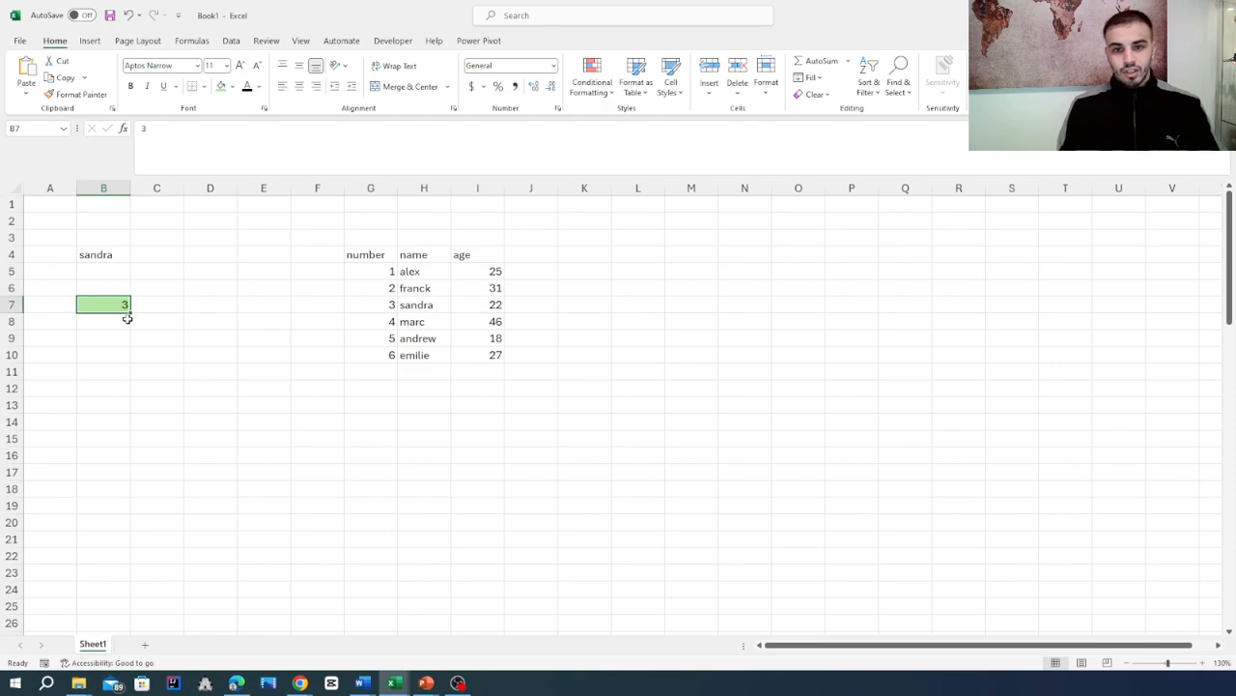
type("2")
key("Return")
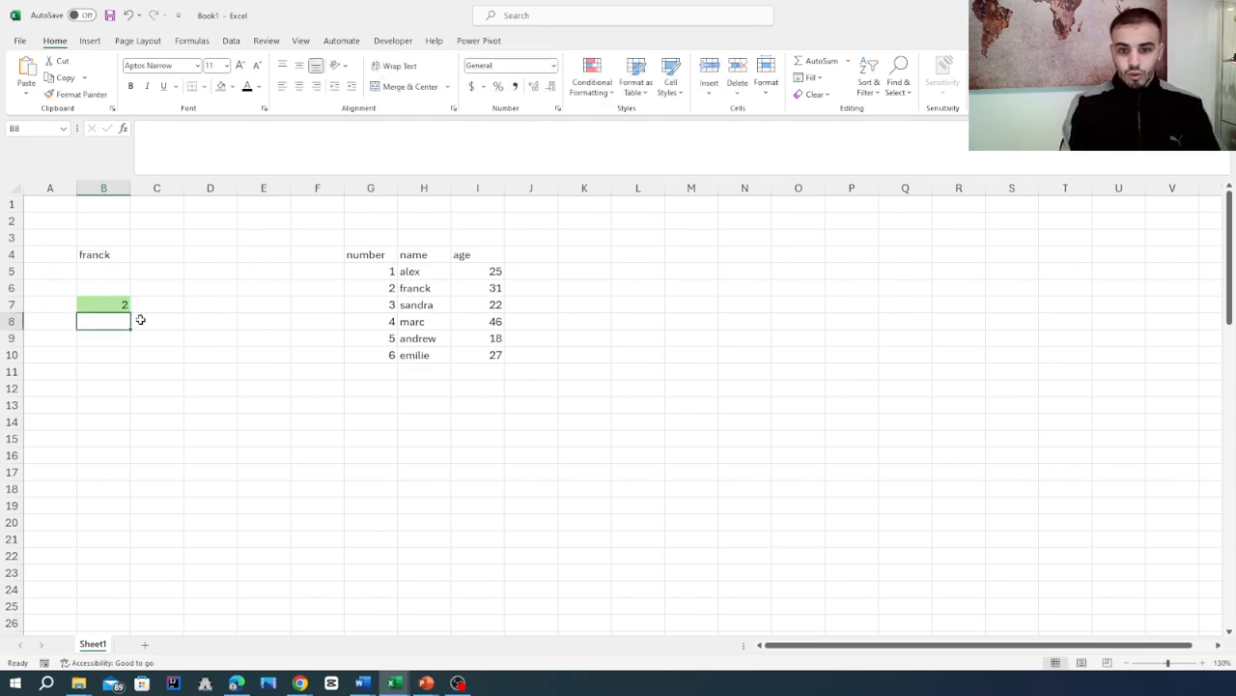
left_click(111, 304)
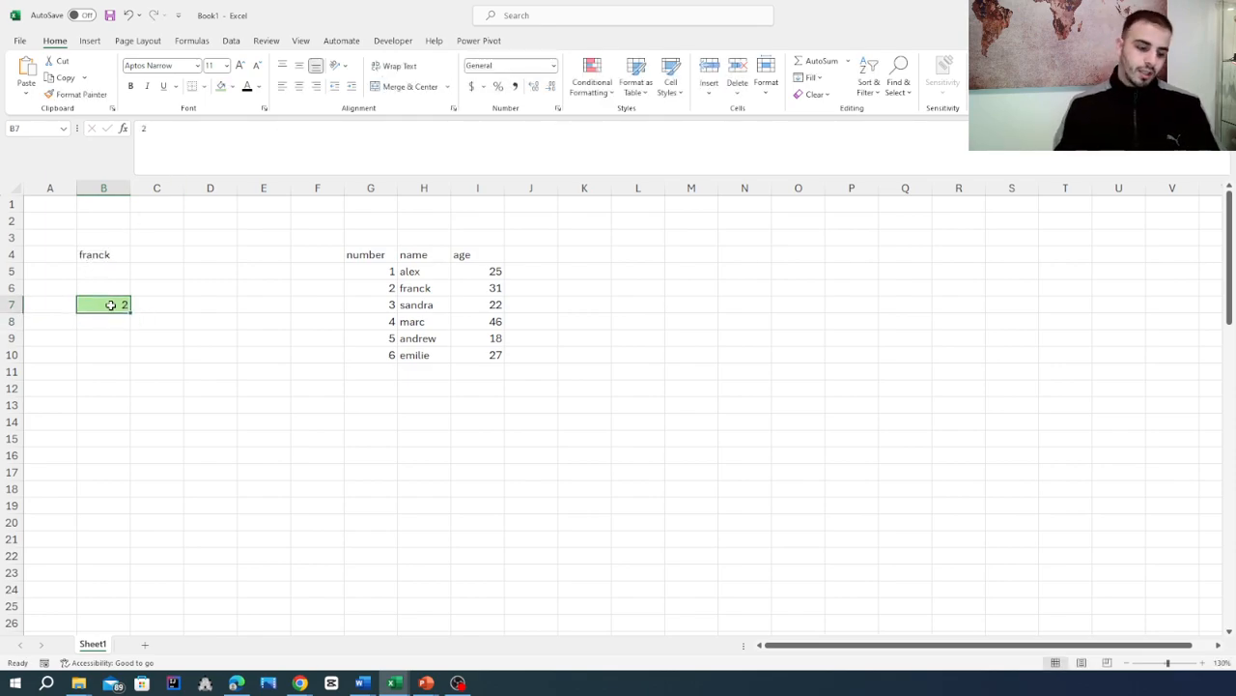
type("5")
key("Return")
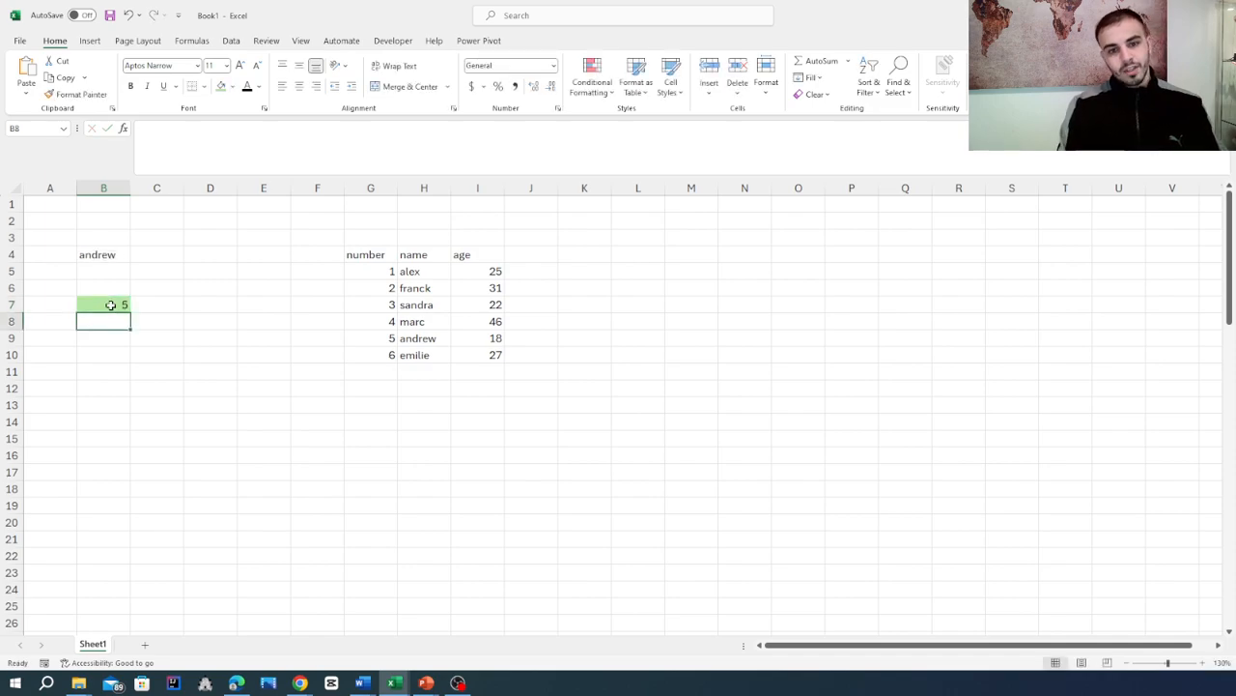
- Open the VLOOKUP formula in cell B4 for editing
left_click(205, 388)
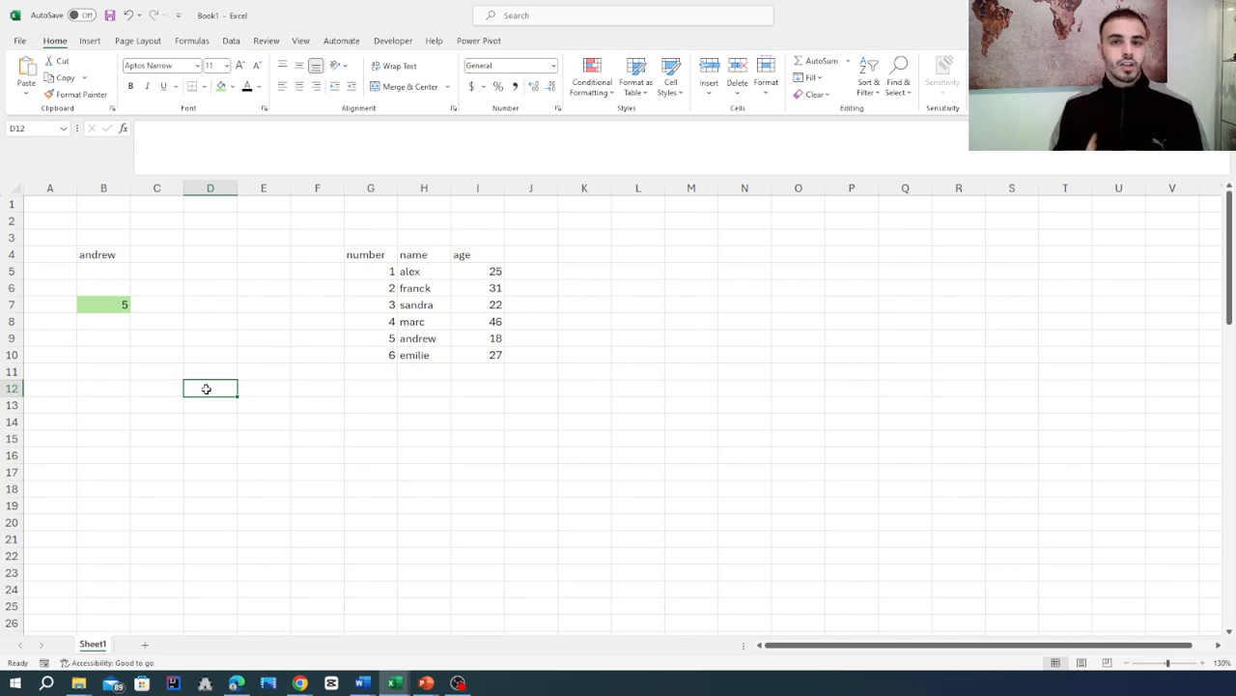
left_click(113, 255)
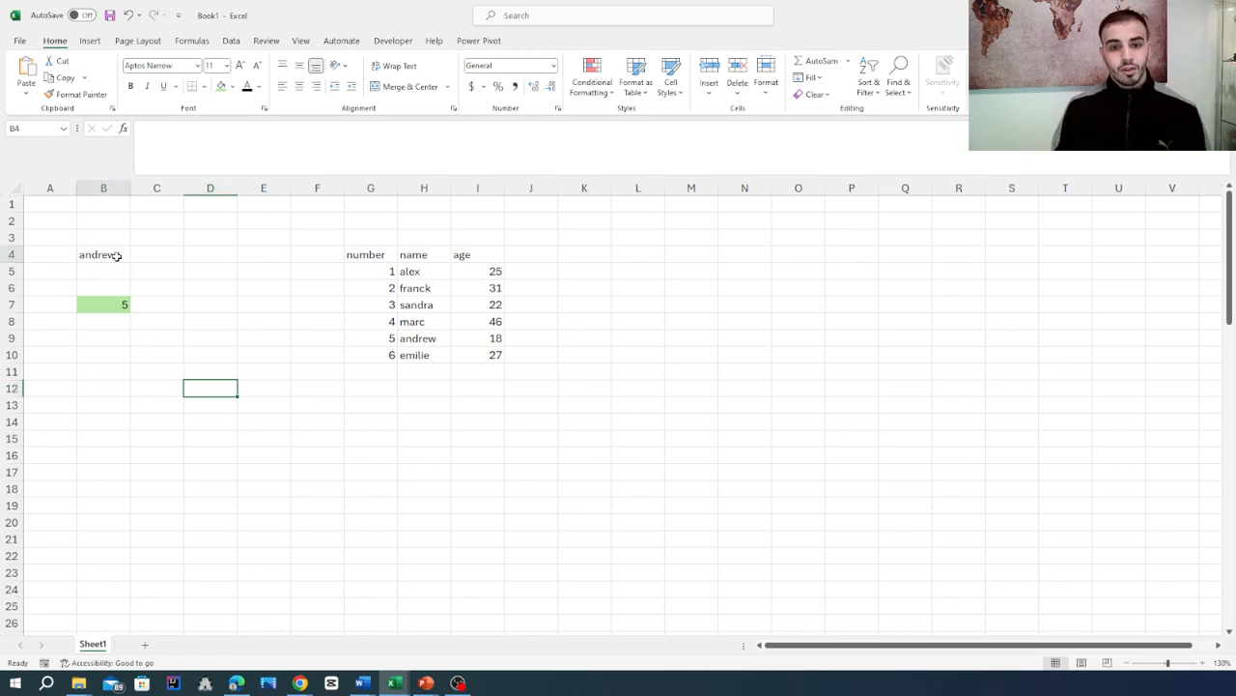
double_click(118, 253)
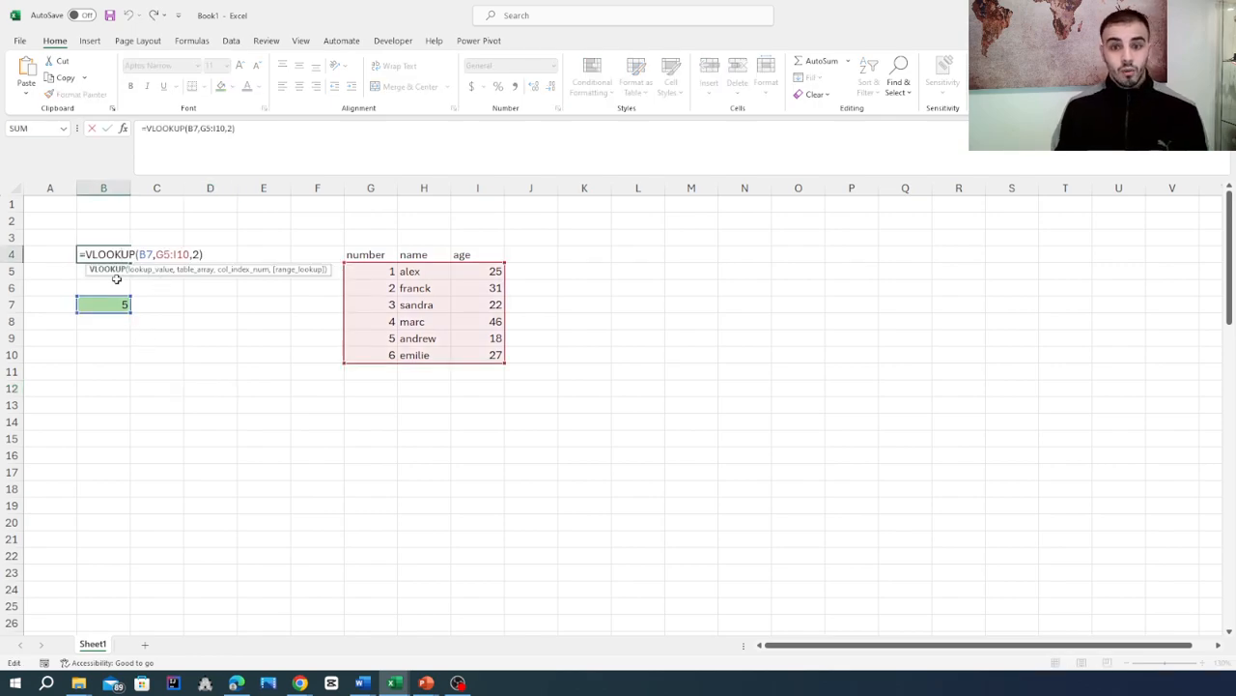